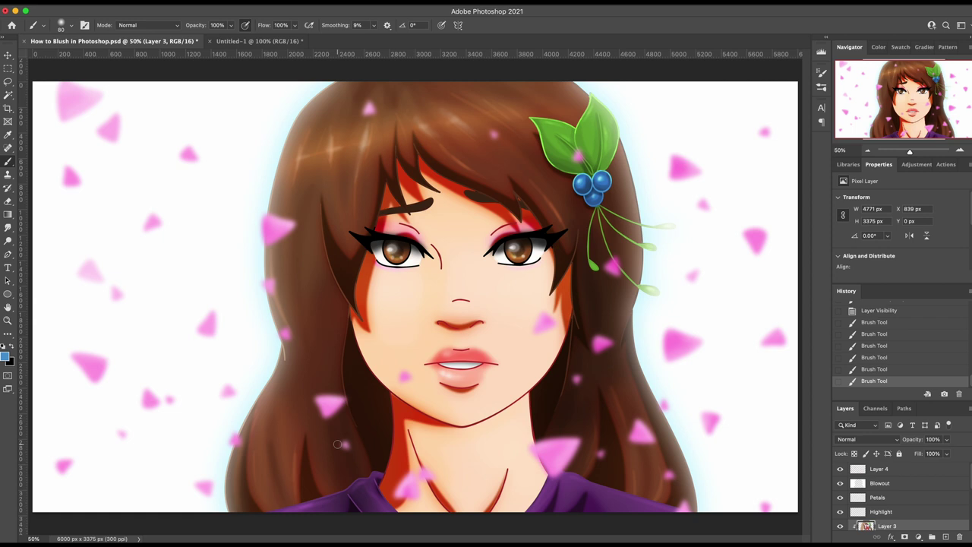
Step: Hide the Blowout glow layer so the portrait sits on a plain cyan background
scroll(899, 514, down, 5)
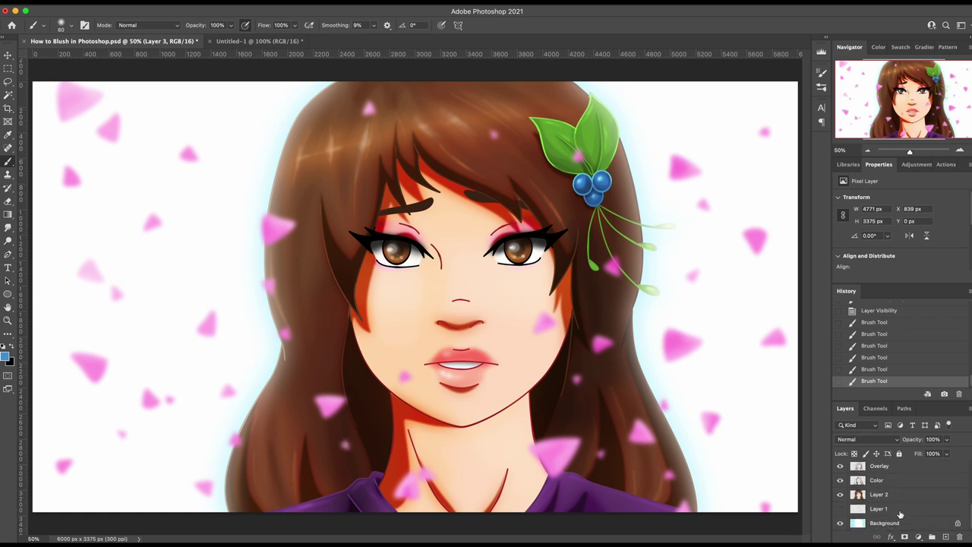
scroll(900, 515, up, 5)
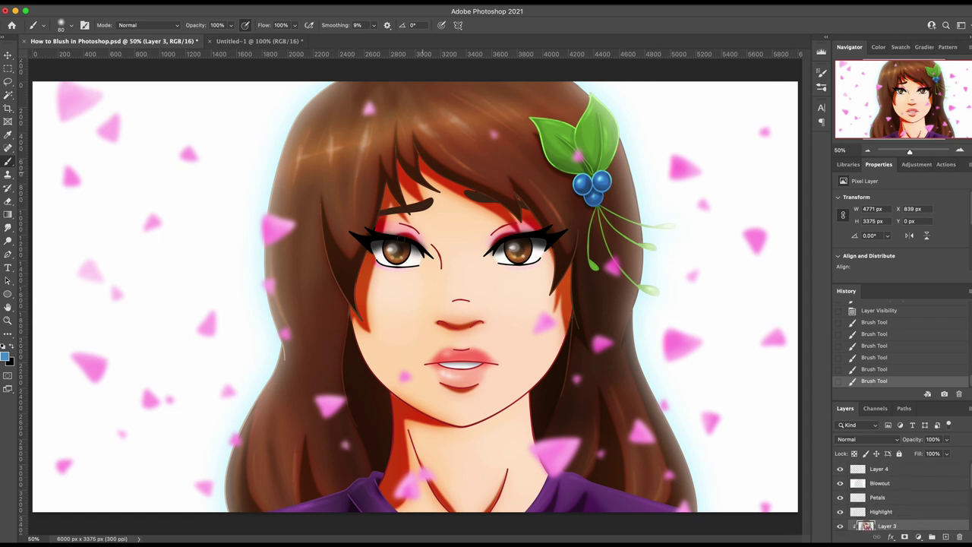
click(839, 484)
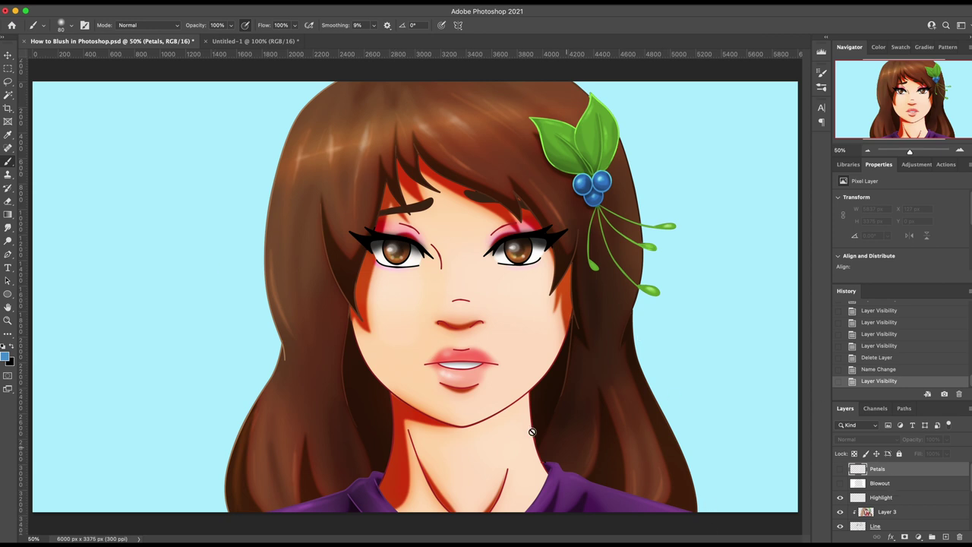
Step: Select the Highlight layer and make the Blowout and Petals layers visible again
click(901, 498)
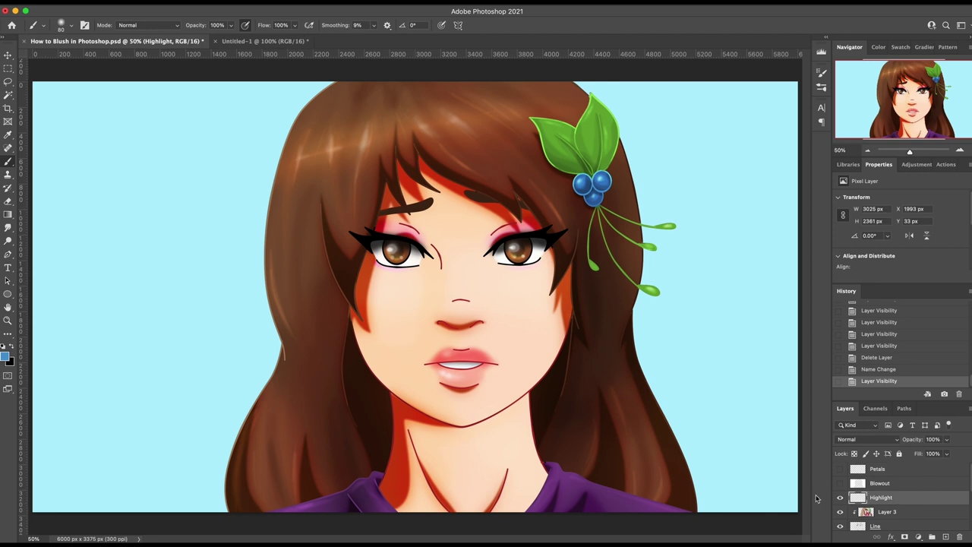
scroll(855, 500, down, 1)
scroll(872, 494, down, 5)
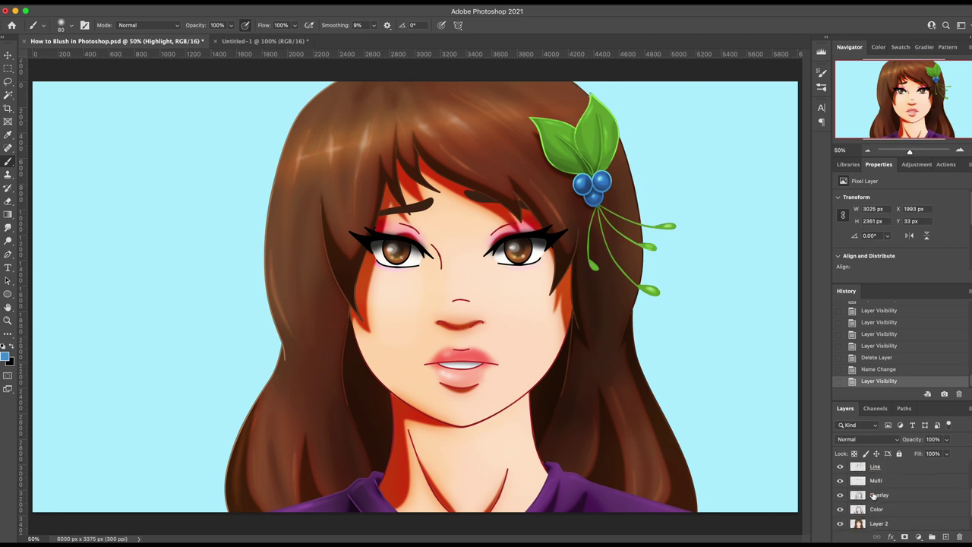
scroll(873, 496, up, 3)
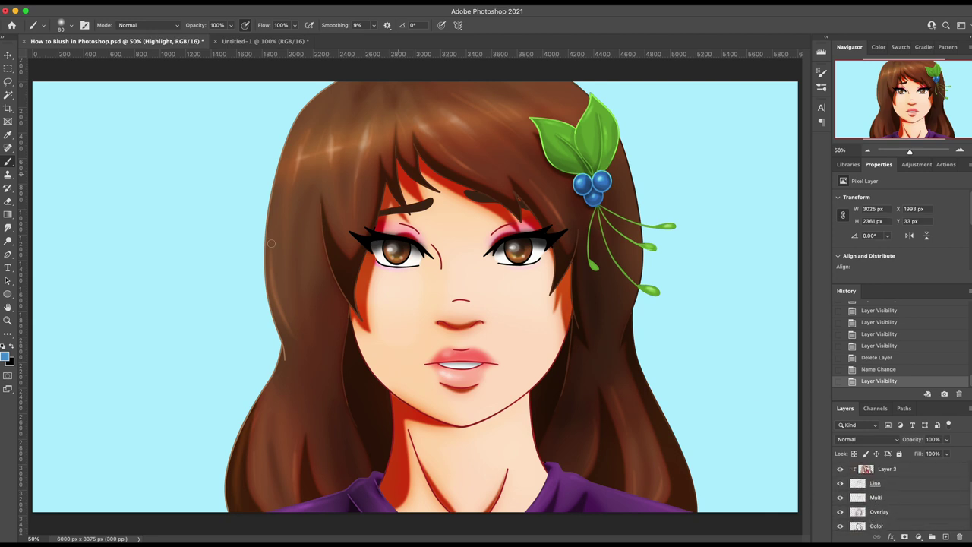
scroll(828, 498, up, 3)
click(840, 483)
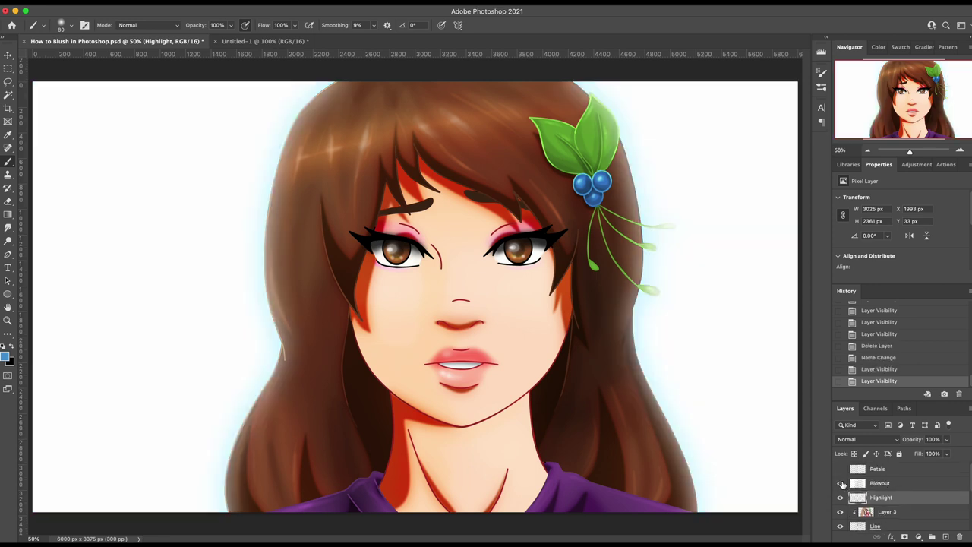
click(840, 468)
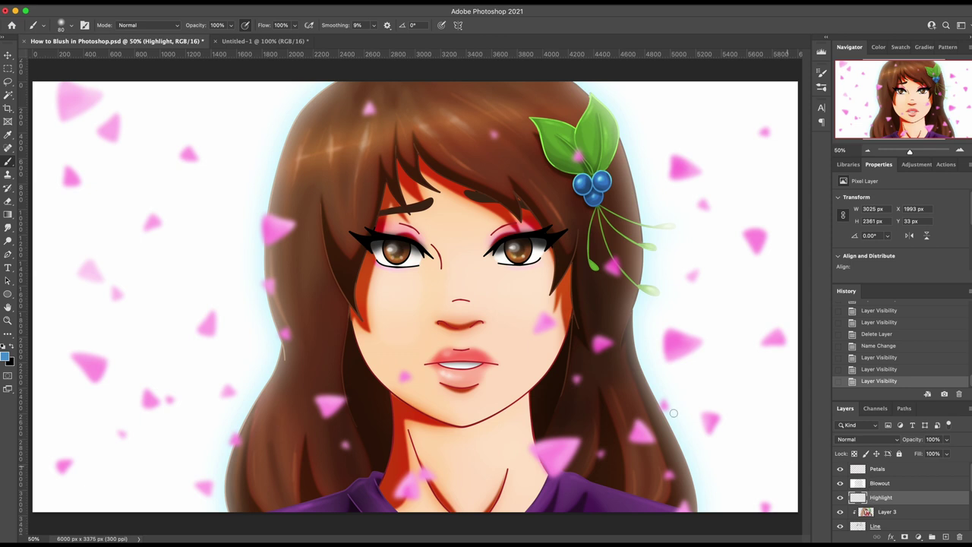
Step: Select Layer 3, then Highlight, and toggle Highlight's visibility off and on to compare
scroll(869, 486, down, 1)
click(887, 493)
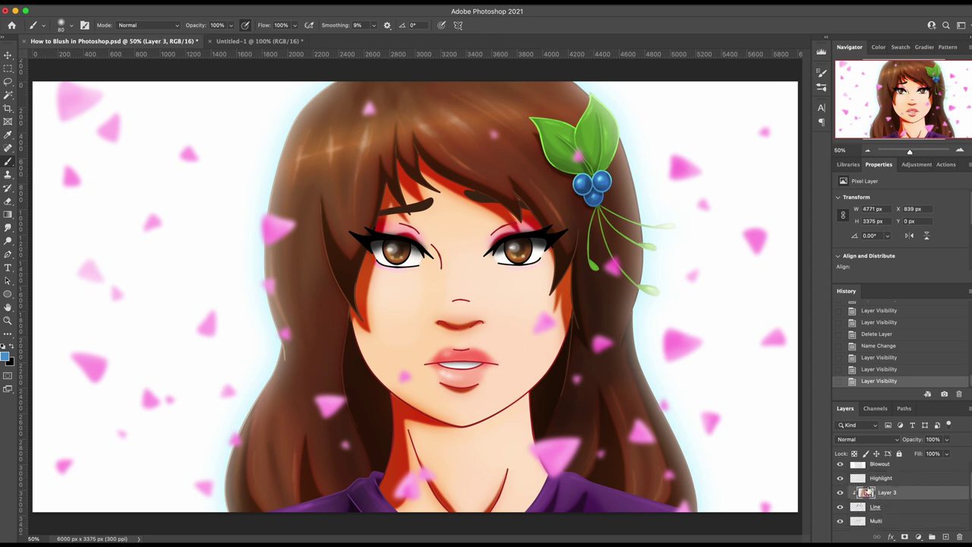
click(881, 478)
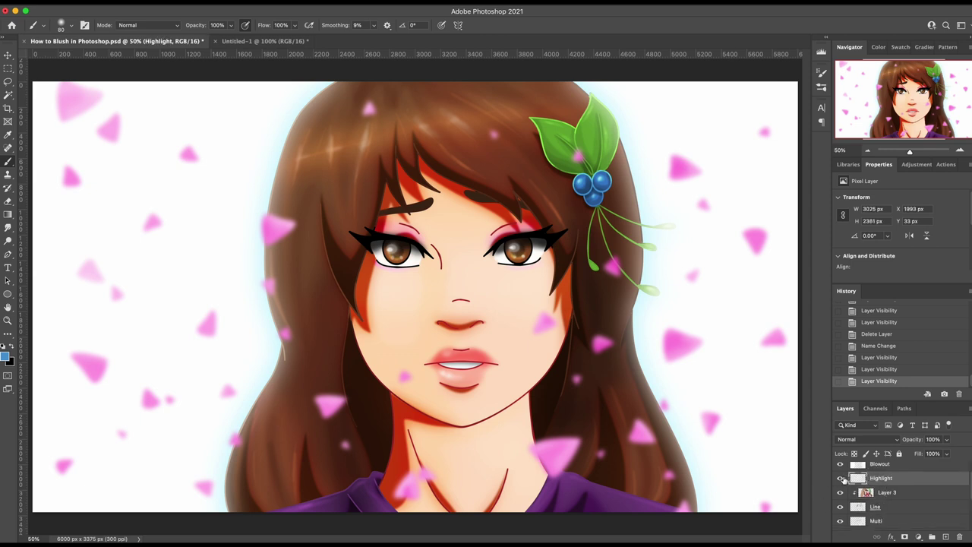
click(840, 479)
click(841, 479)
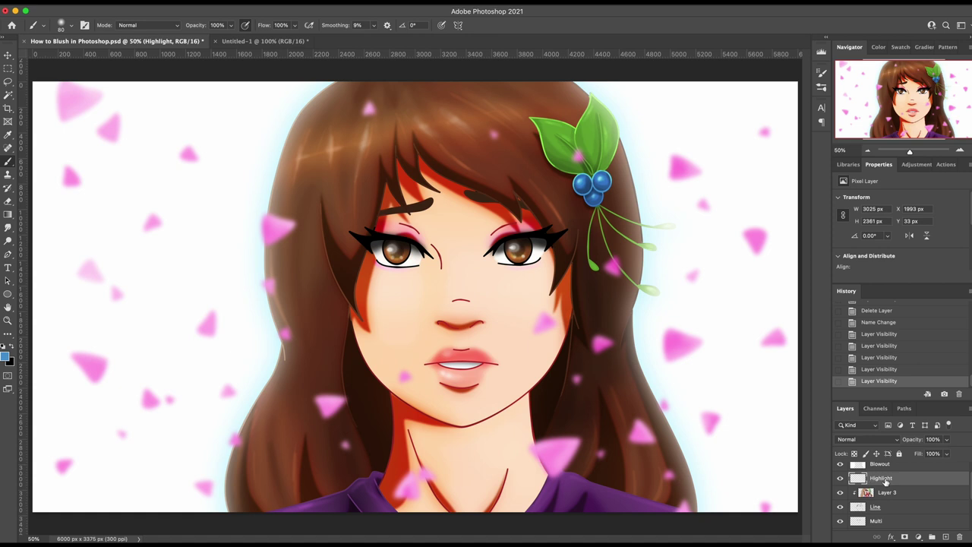
Step: Create a layer named Blush with Ctrl+Shift+N and switch its blend mode to Multiply
click(945, 537)
key(ctrl+z)
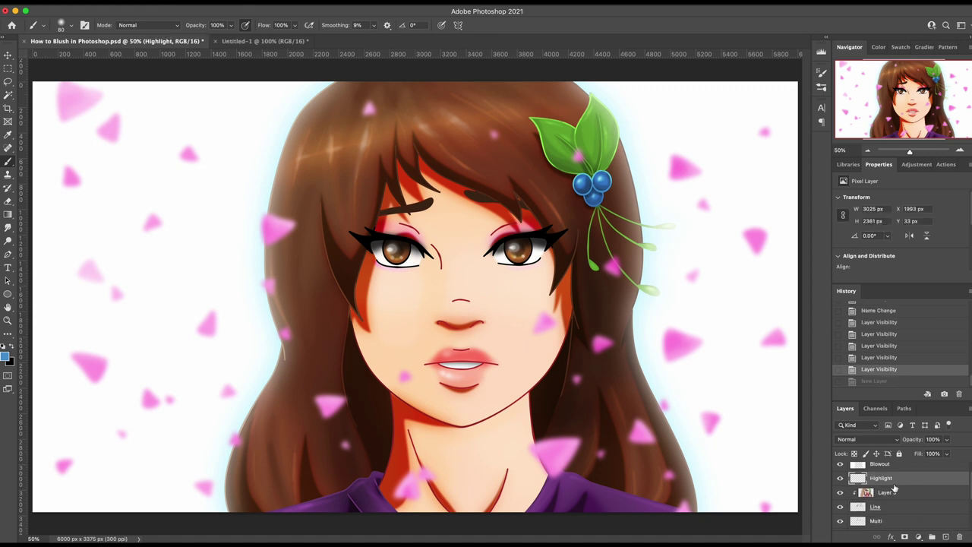
key(ctrl+shift+n)
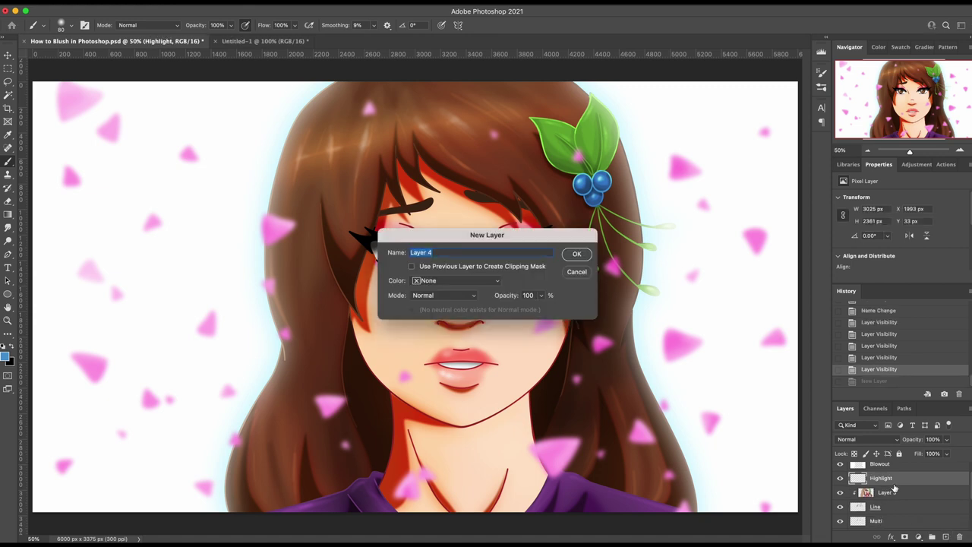
text(Blush)
key(Return)
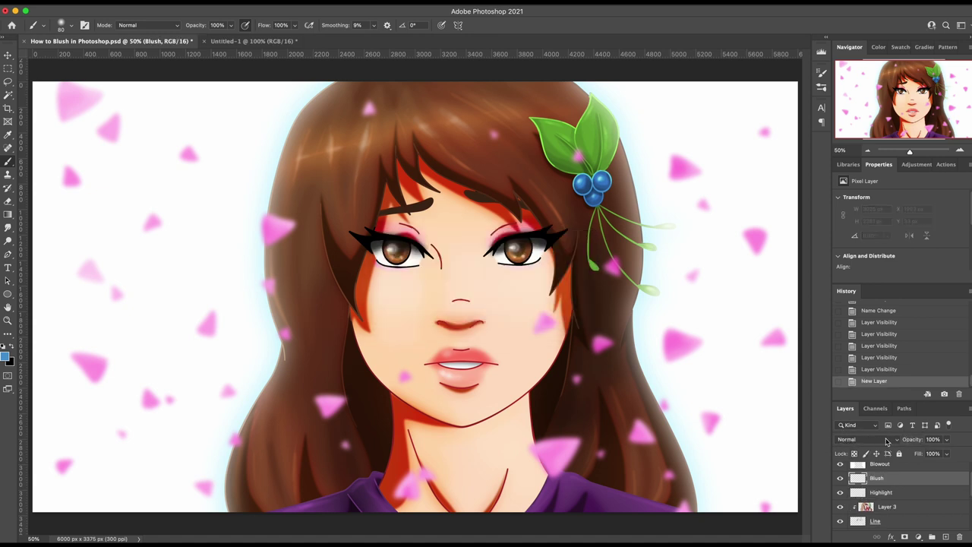
click(898, 441)
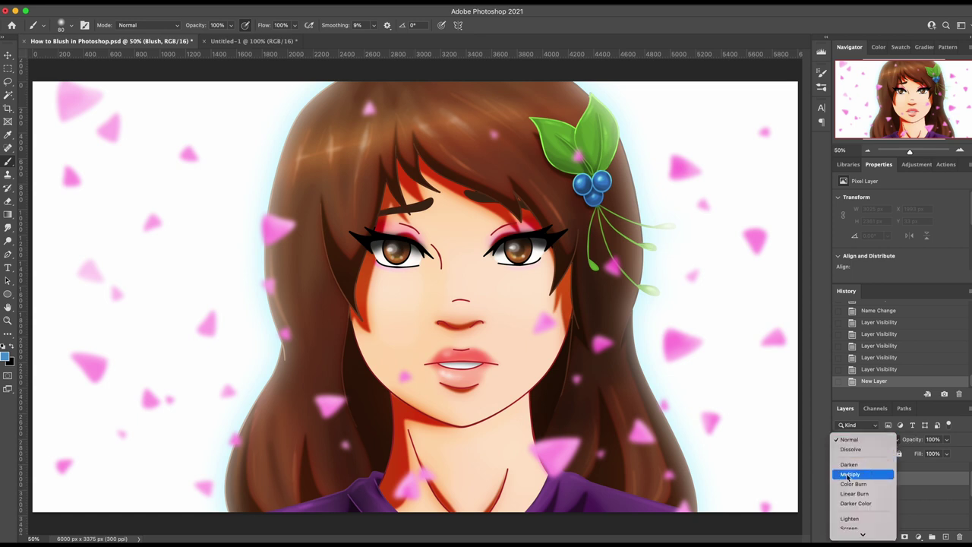
click(881, 476)
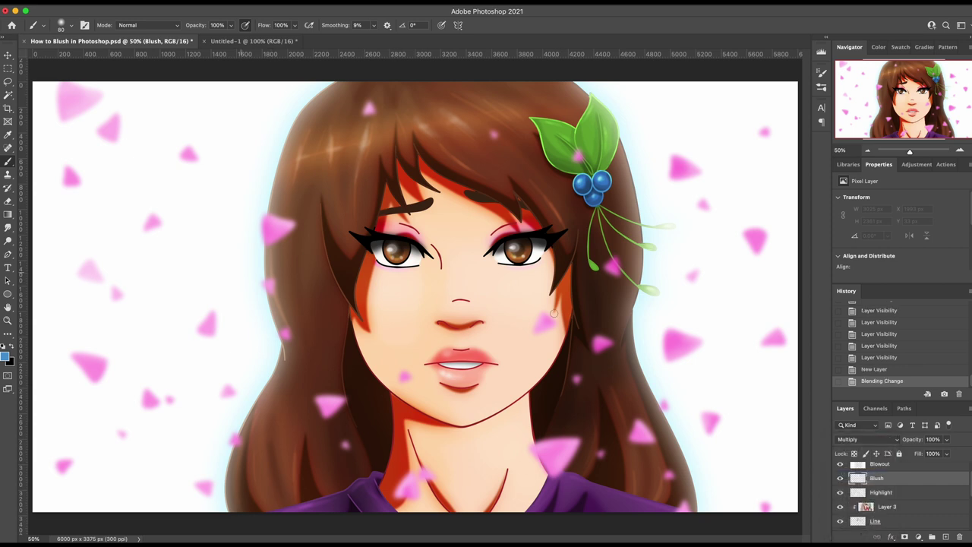
Step: Set the brush hardness to 0% and lower its opacity in the options bar
right_click(344, 203)
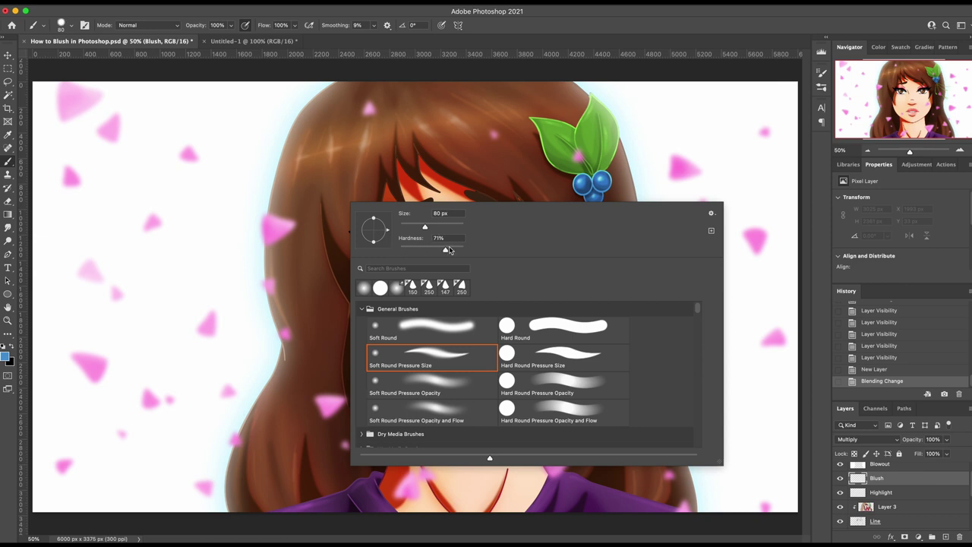
click(400, 251)
click(232, 27)
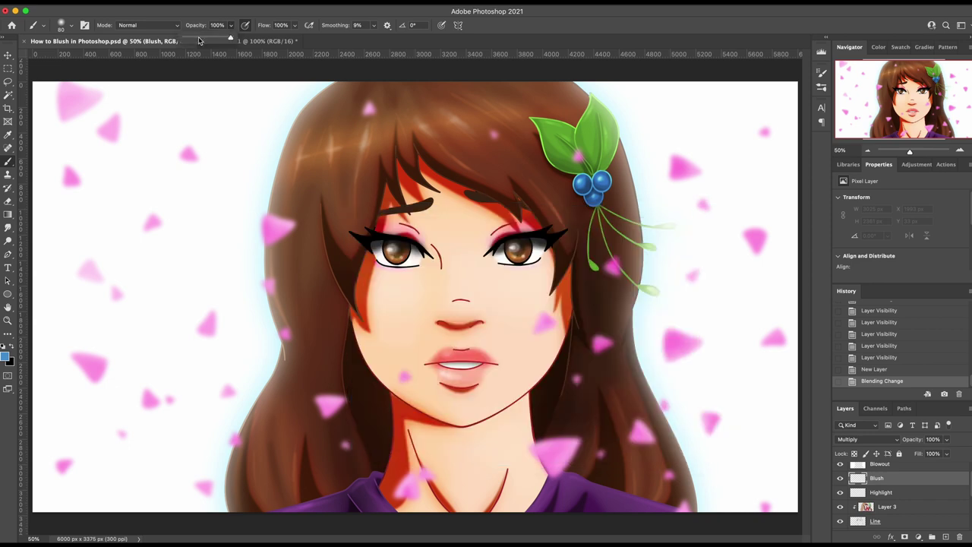
drag(199, 41, 196, 40)
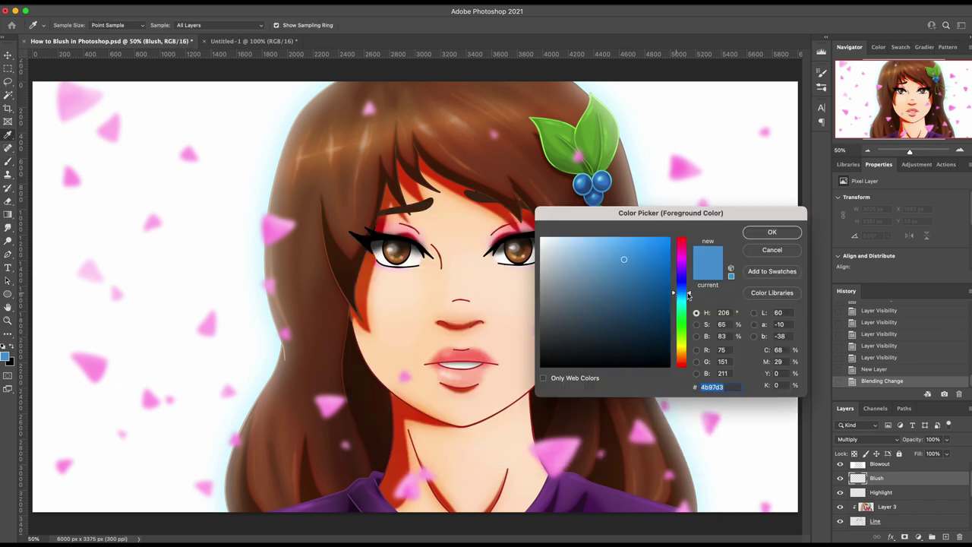
Step: Choose light pink #ffb4b4 as the foreground colour and enlarge the brush
click(682, 253)
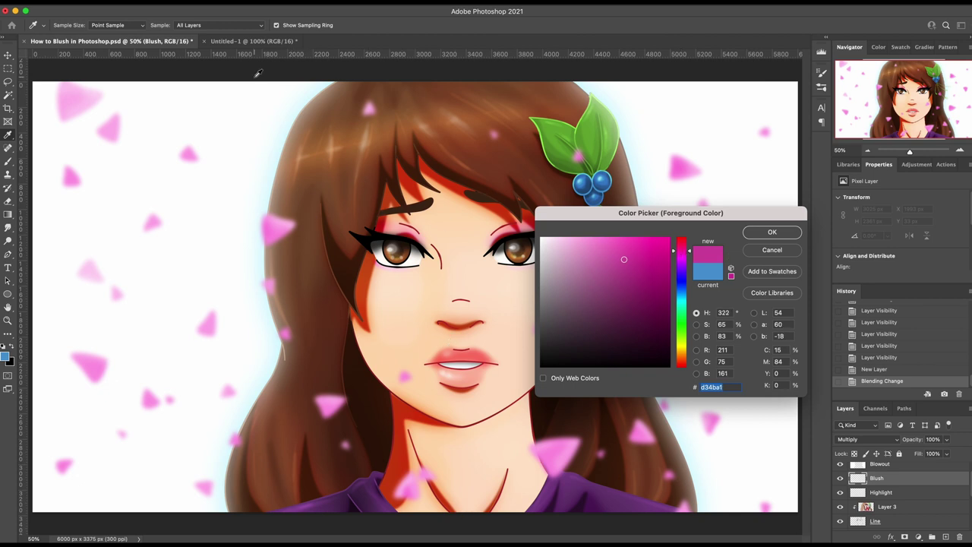
click(682, 243)
drag(681, 243, 681, 237)
mouse_move(609, 244)
mouse_down()
mouse_move(575, 228)
mouse_move(585, 234)
mouse_up()
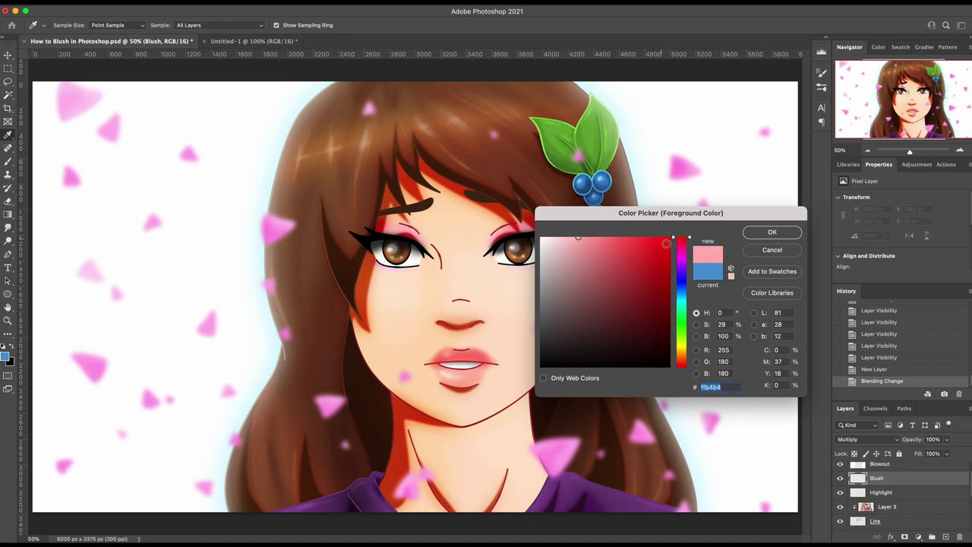
click(771, 233)
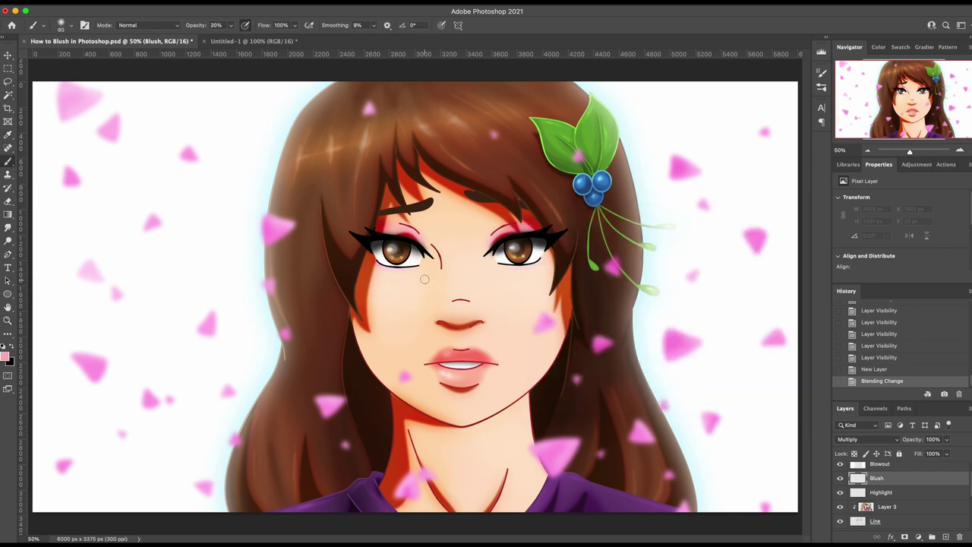
key(bracketright)
key(bracketright)
key(bracketright)
key(bracketright)
key(bracketright)
key(bracketright)
key(bracketright)
key(bracketright)
key(bracketright)
key(bracketright)
key(bracketright)
key(bracketright)
Step: Set the brush to 700 px, undo the stray stroke, and make the Line layer active
right_click(428, 284)
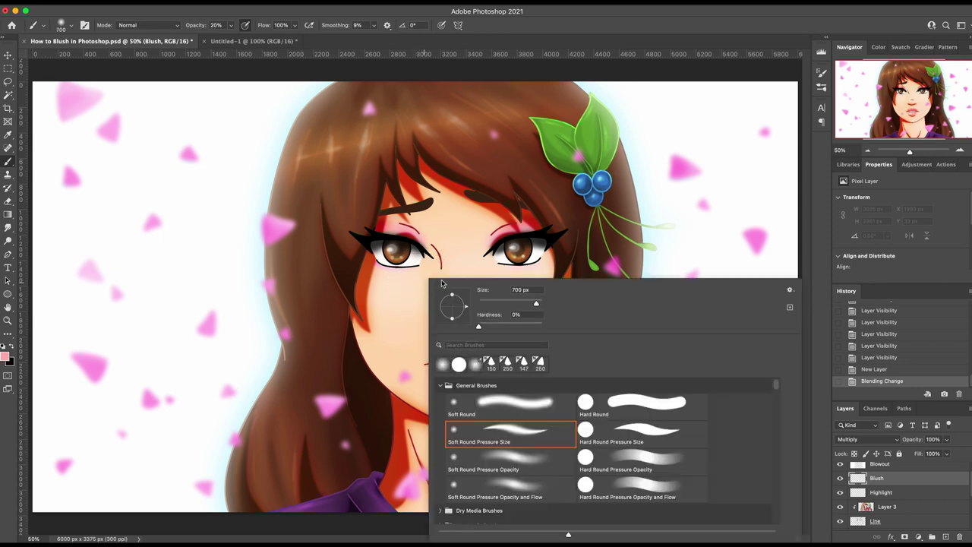
key(Escape)
click(497, 296)
key(ctrl+z)
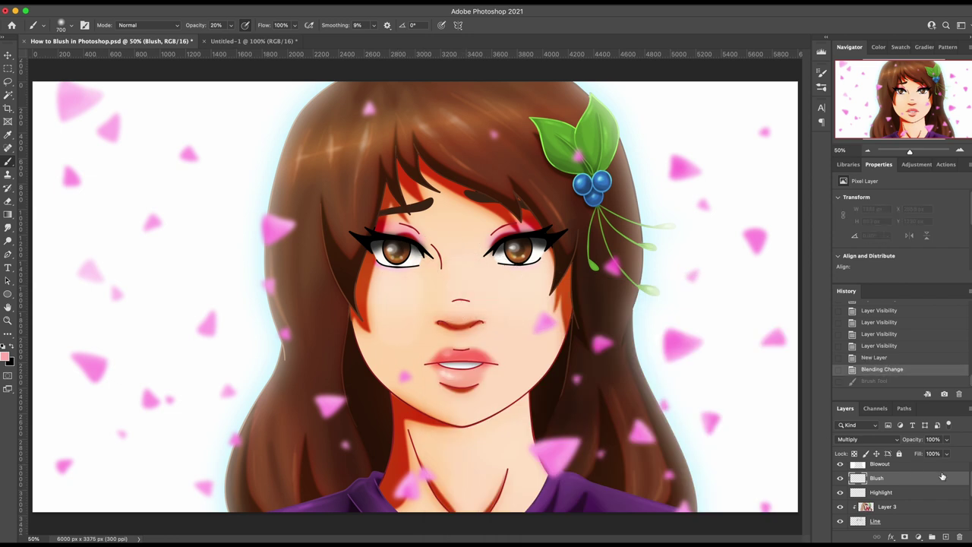
click(877, 521)
Step: Magic-wand select the face and neck skin, then return to the Blush layer with the Brush
key(w)
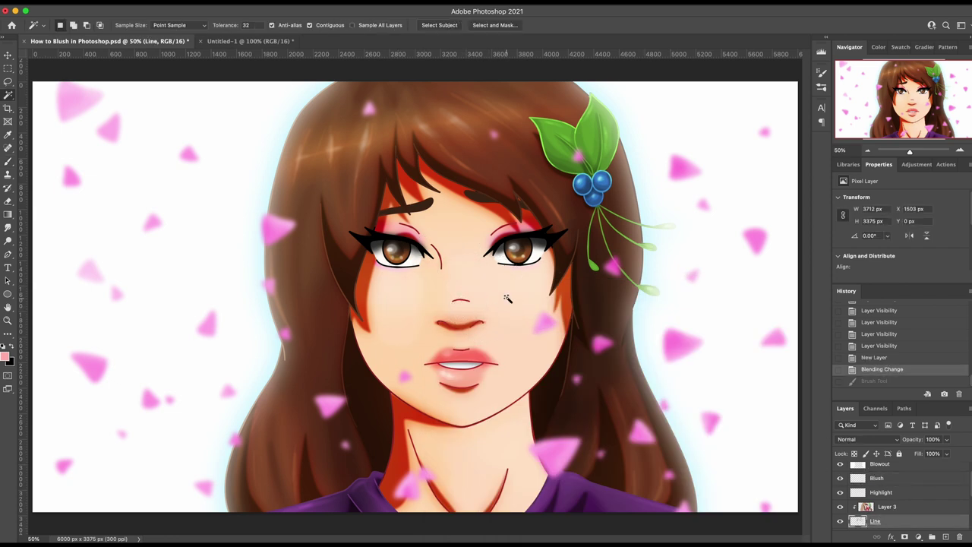
click(509, 299)
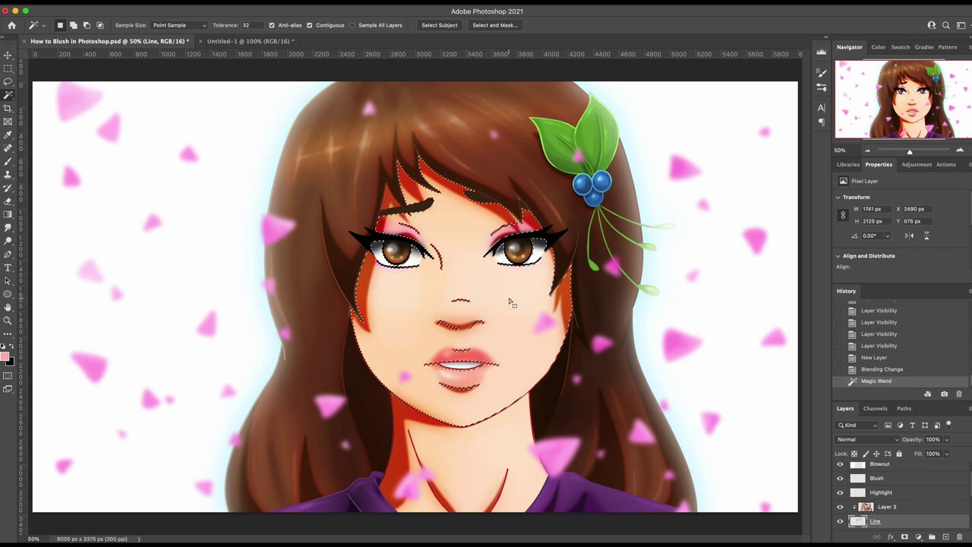
shift+click(476, 450)
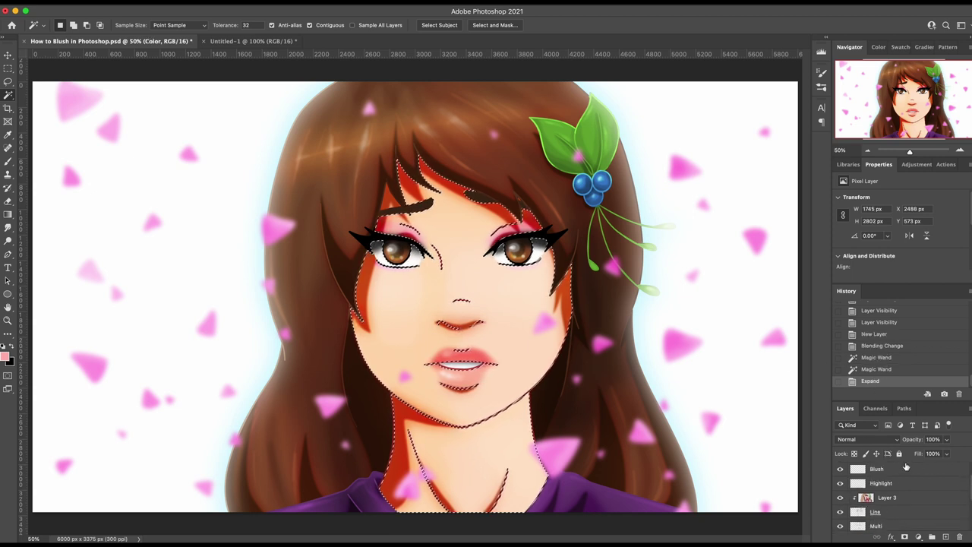
click(906, 468)
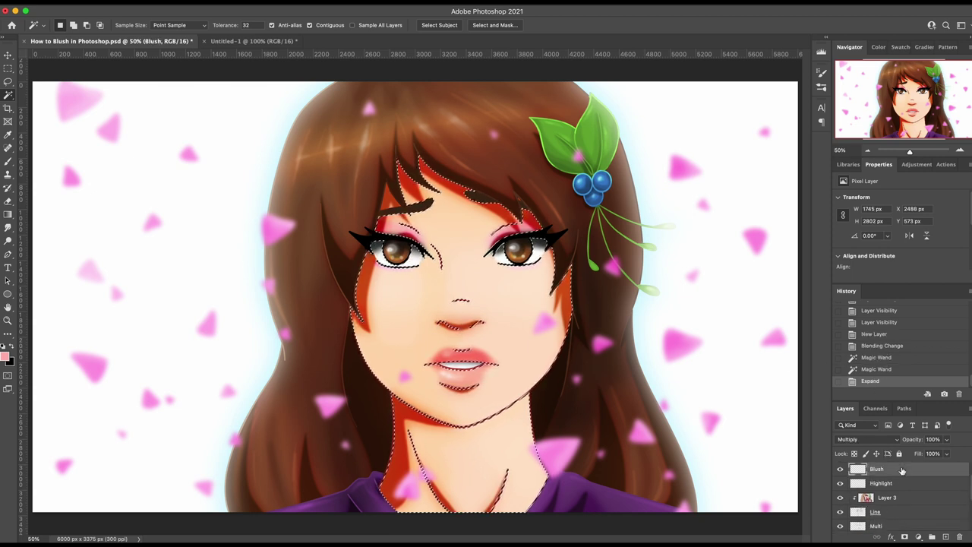
key(b)
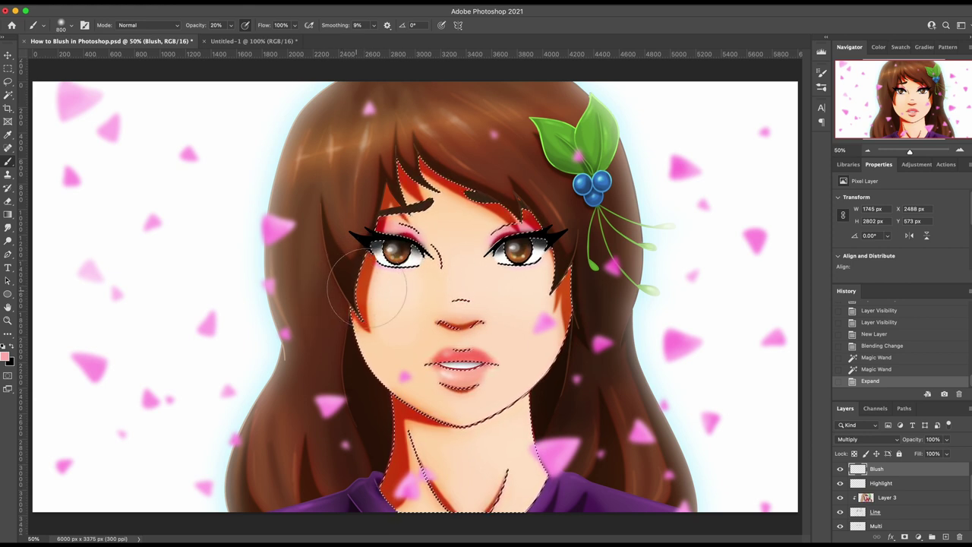
Step: Dab soft pink blush onto both cheeks, then enlarge the brush to 1100 px
click(551, 287)
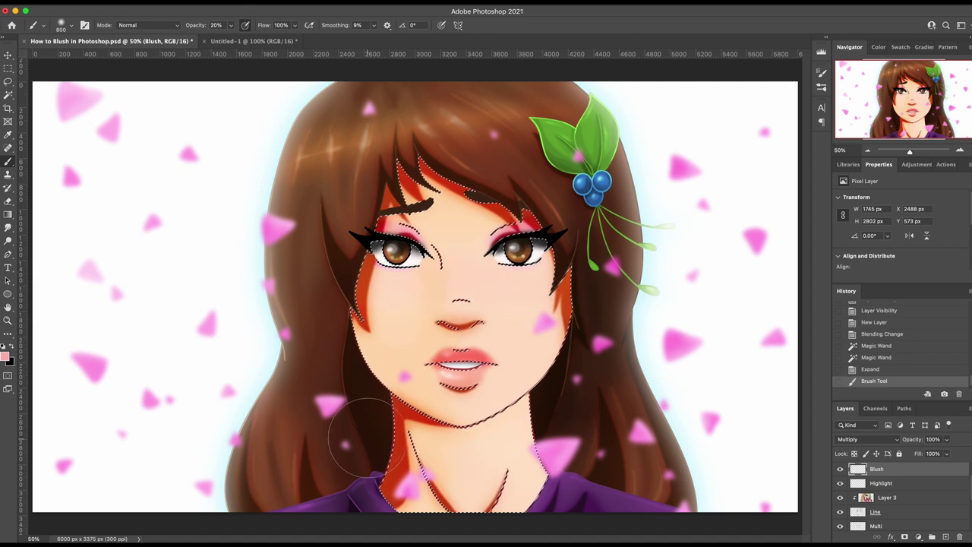
click(367, 306)
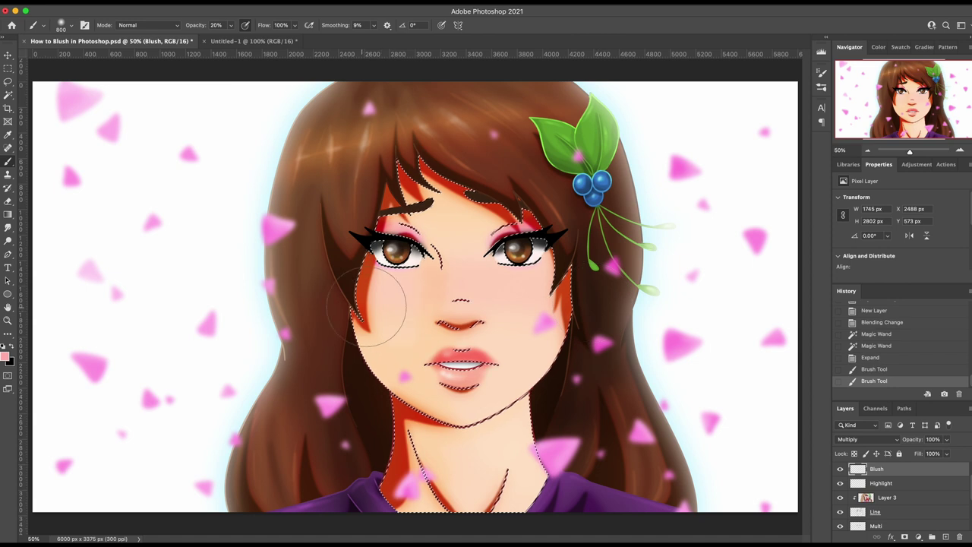
click(354, 302)
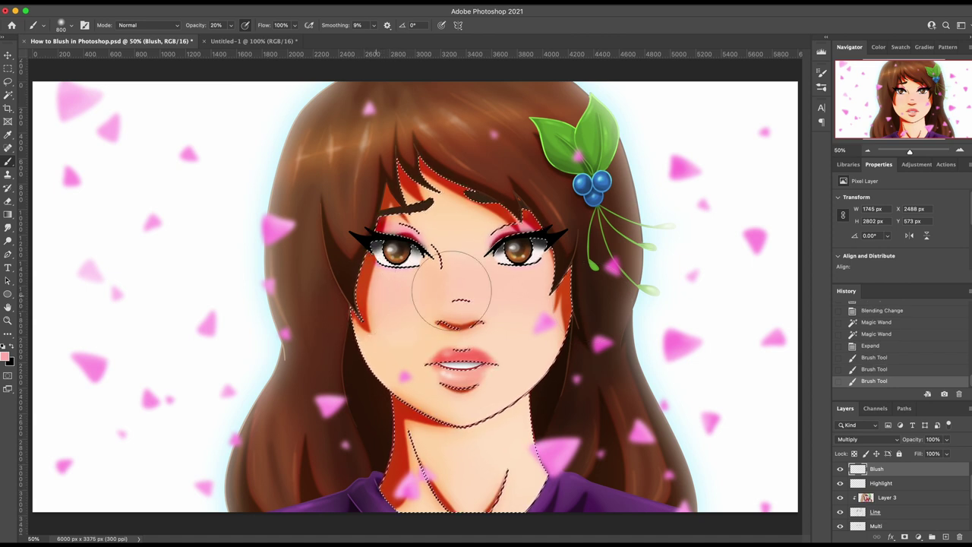
click(537, 295)
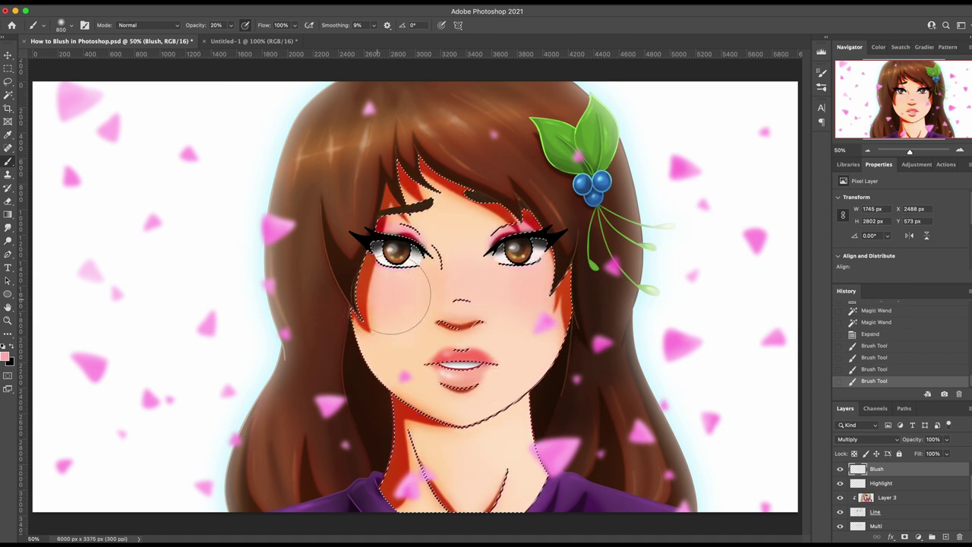
click(367, 297)
drag(530, 293, 552, 293)
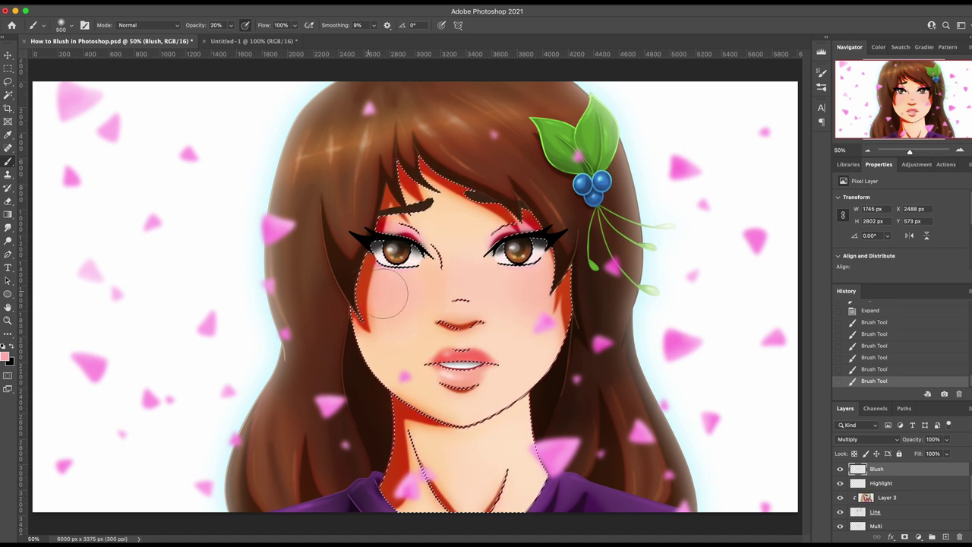
click(356, 287)
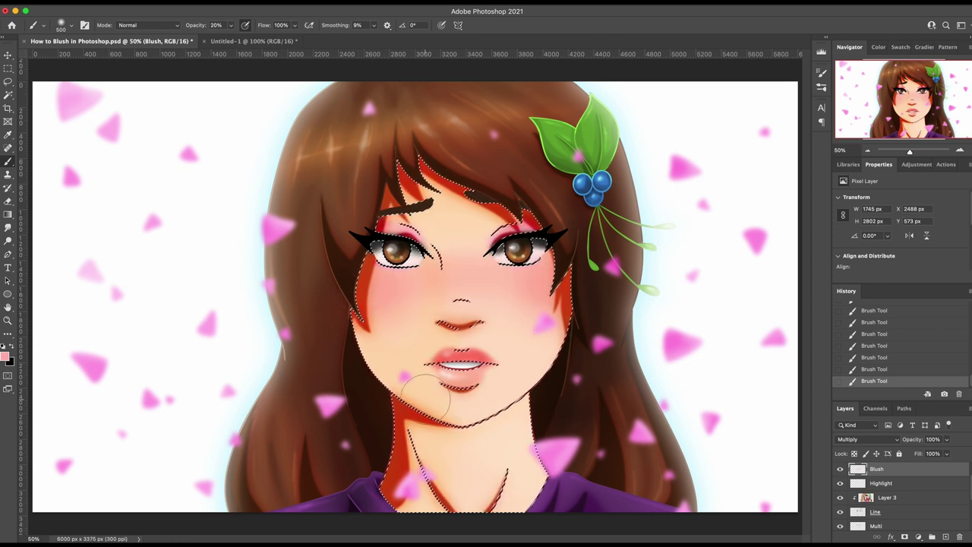
key(bracketright)
key(bracketright)
key(bracketright)
key(bracketright)
key(bracketright)
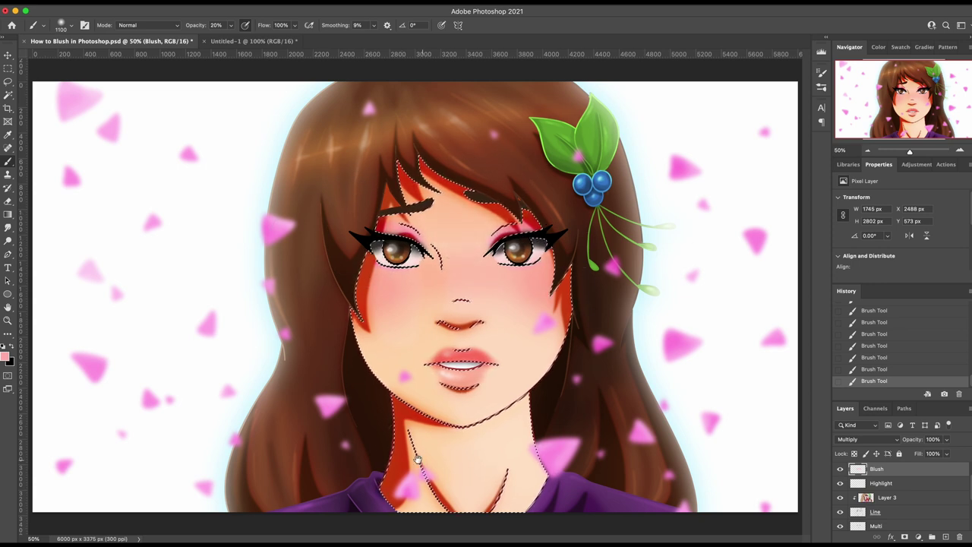
Step: Deselect, dab faint blush around the nose, then hide Blush and start a new layer
key(super+d)
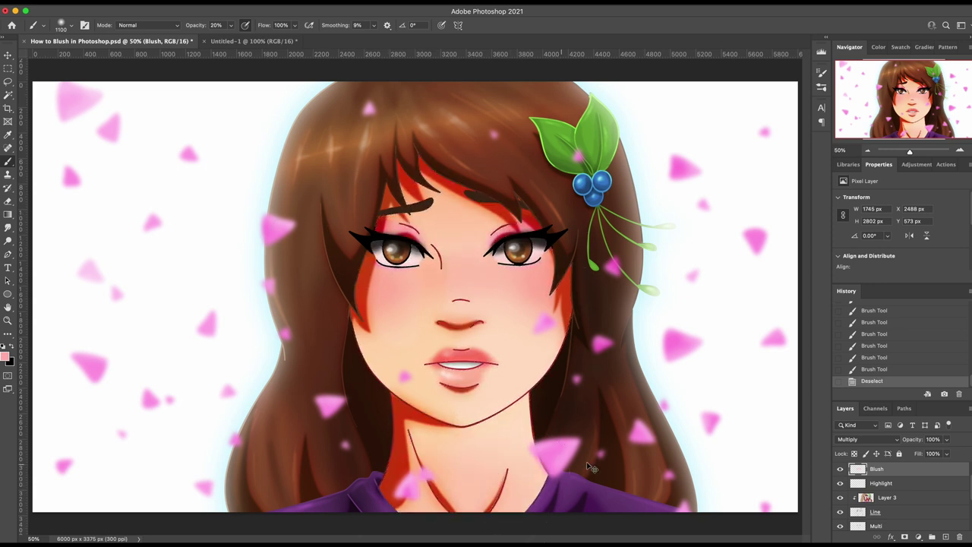
click(839, 470)
click(839, 470)
scroll(969, 486, up, 2)
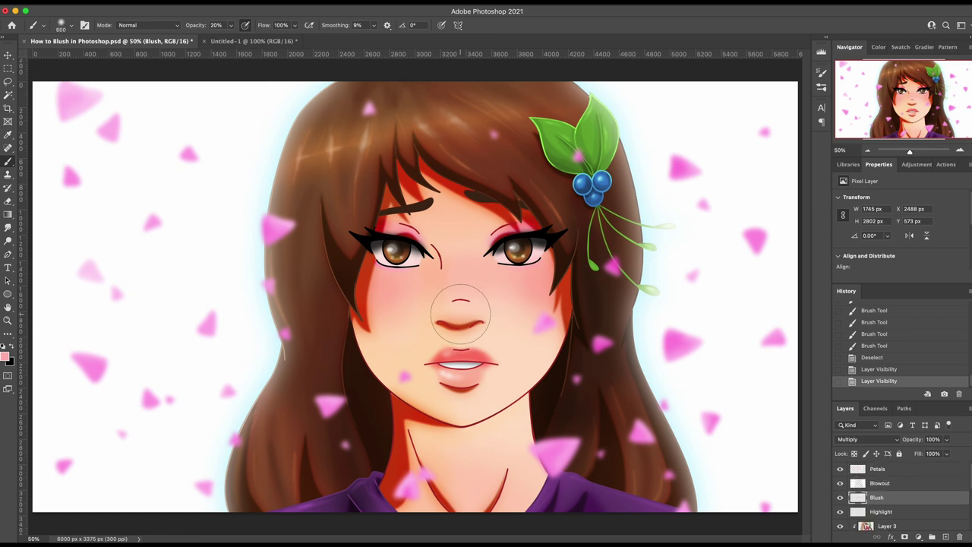
mouse_move(471, 317)
mouse_down()
mouse_move(449, 321)
mouse_move(479, 326)
mouse_up()
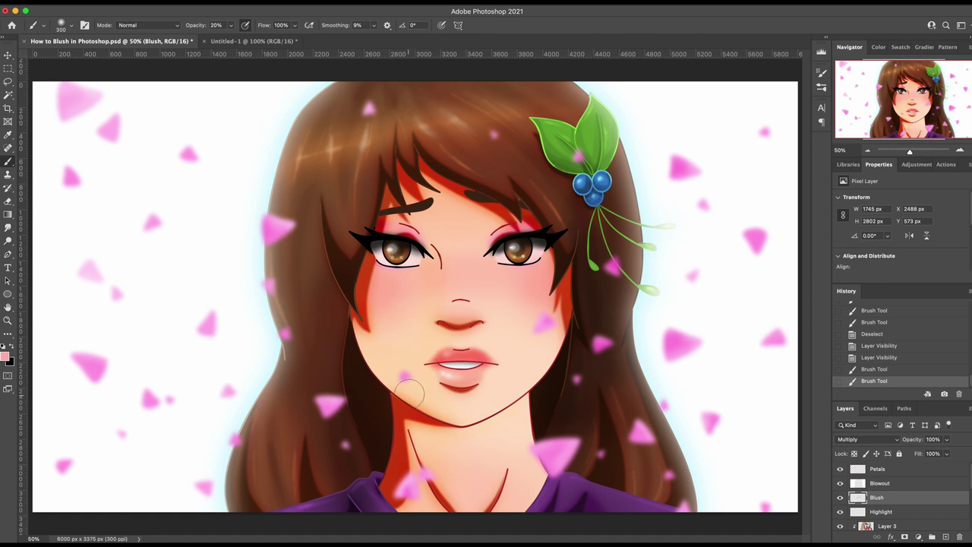
click(840, 497)
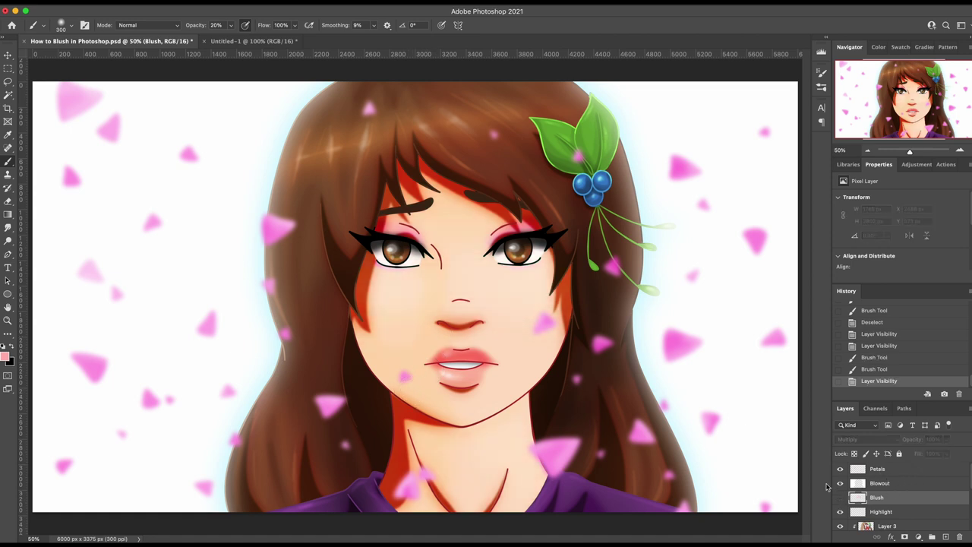
key(super+shift+n)
Step: Name the new layer Flusg, enlarge the brush to 600, and sample the face skin tone
key(BackSpace)
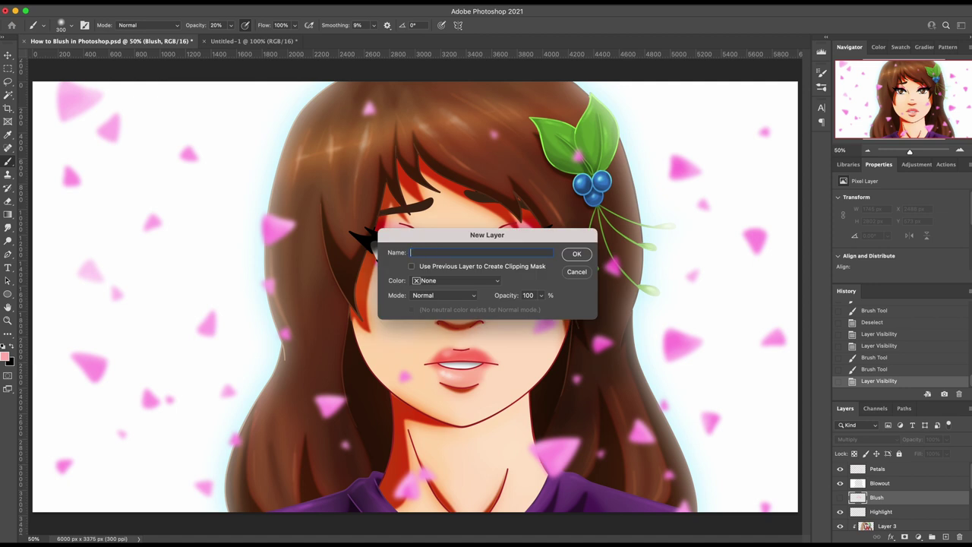
key(Return)
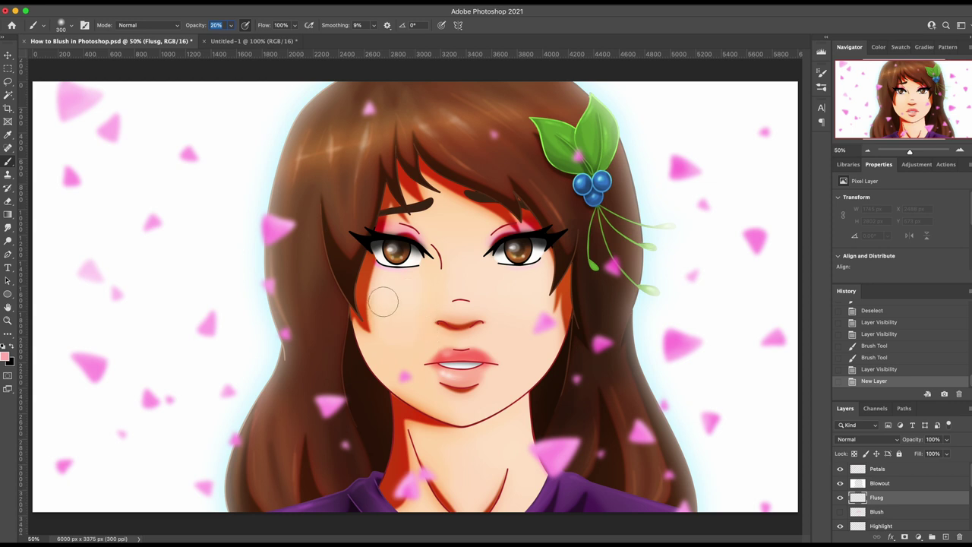
key(bracketright)
key(bracketright)
key(bracketright)
key(bracketright)
key(bracketright)
key(bracketright)
key(bracketright)
alt+click(453, 222)
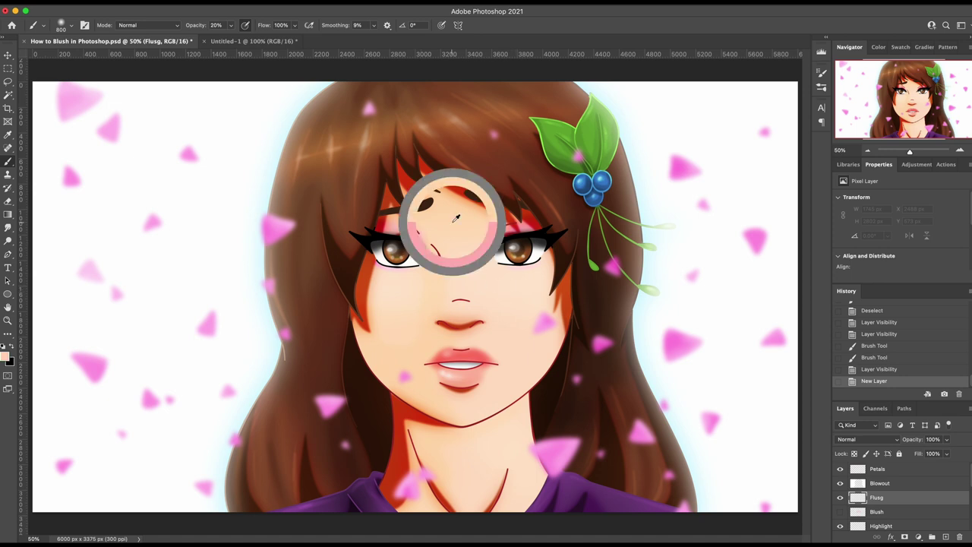
click(418, 300)
key(ctrl+z)
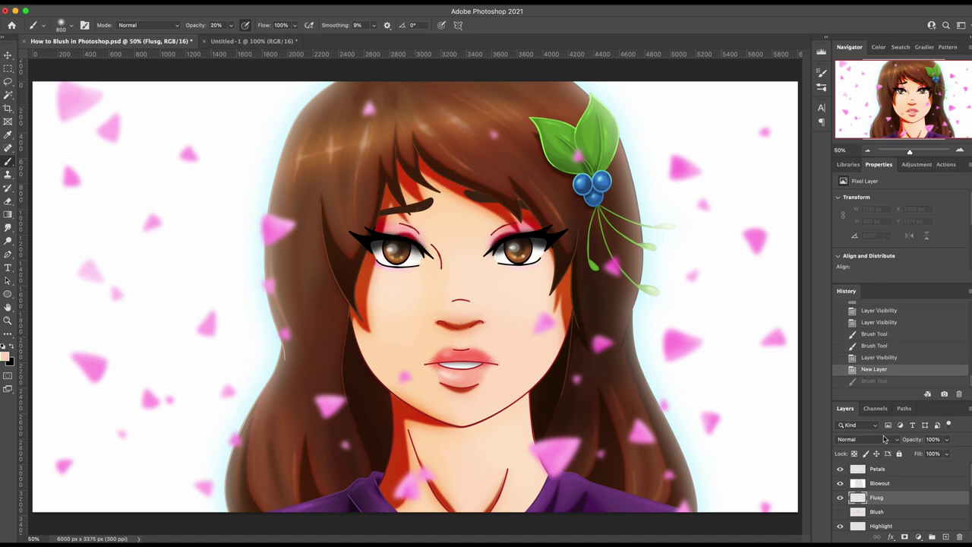
Step: Set the Flusg layer to Multiply and make the Line layer active
click(866, 439)
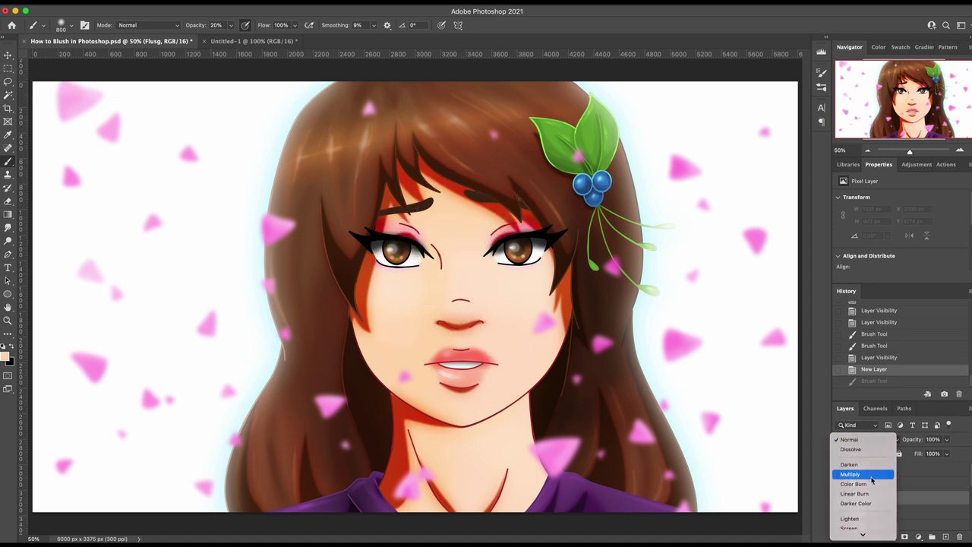
click(871, 475)
scroll(908, 501, down, 2)
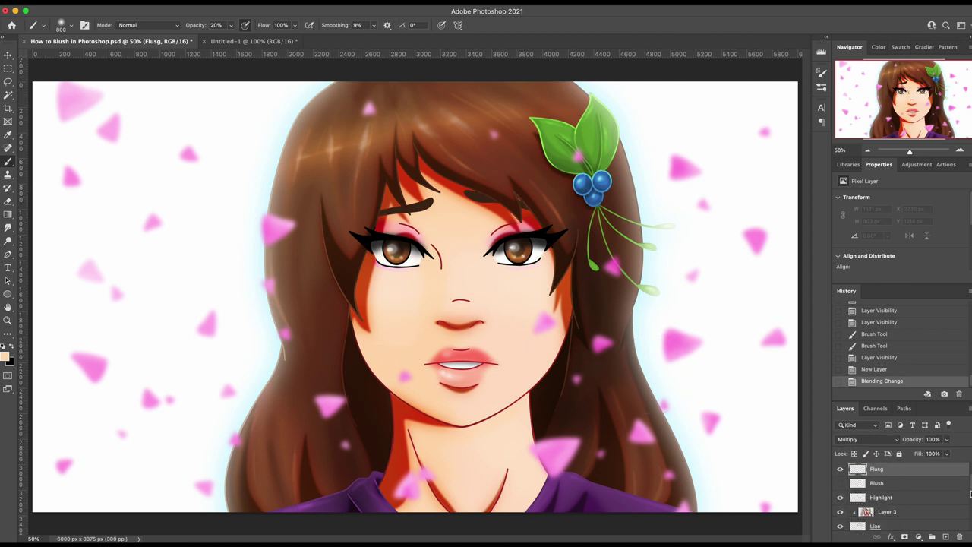
click(901, 524)
Step: On the Flusg layer, brush a soft peach flush onto the left cheek
key(w)
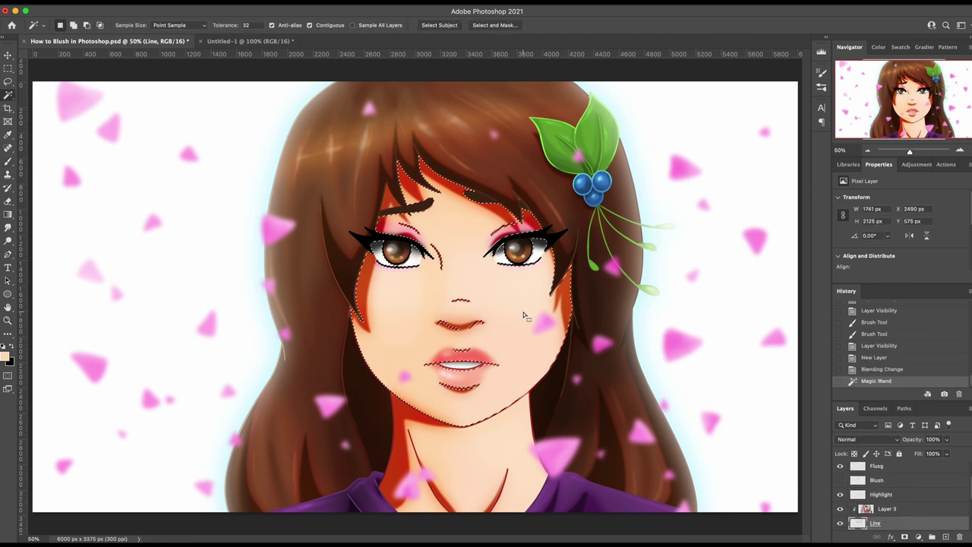
scroll(930, 479, up, 1)
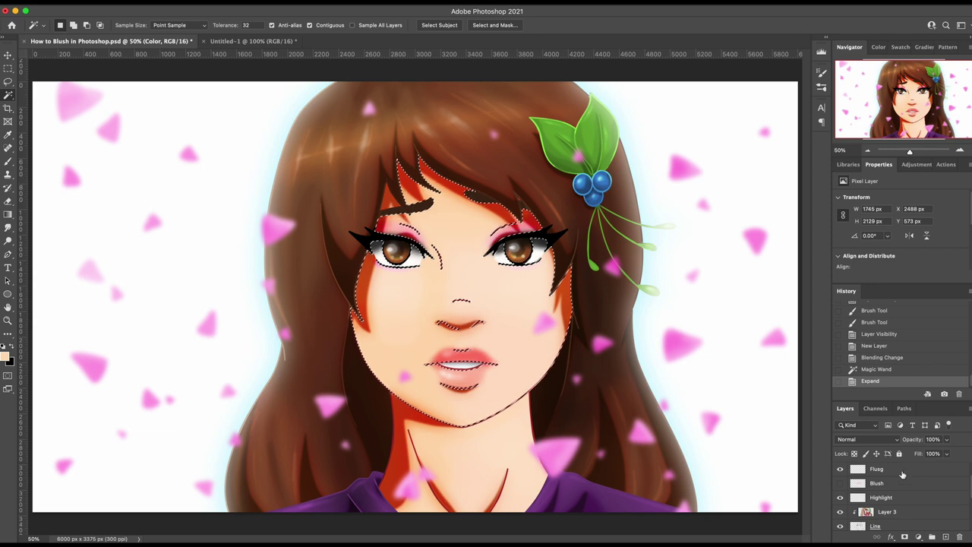
click(925, 469)
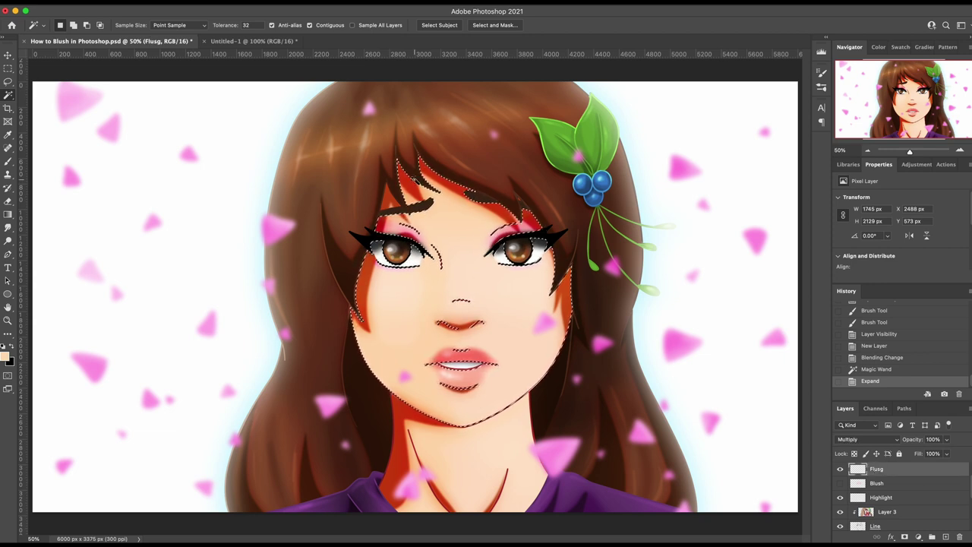
key(b)
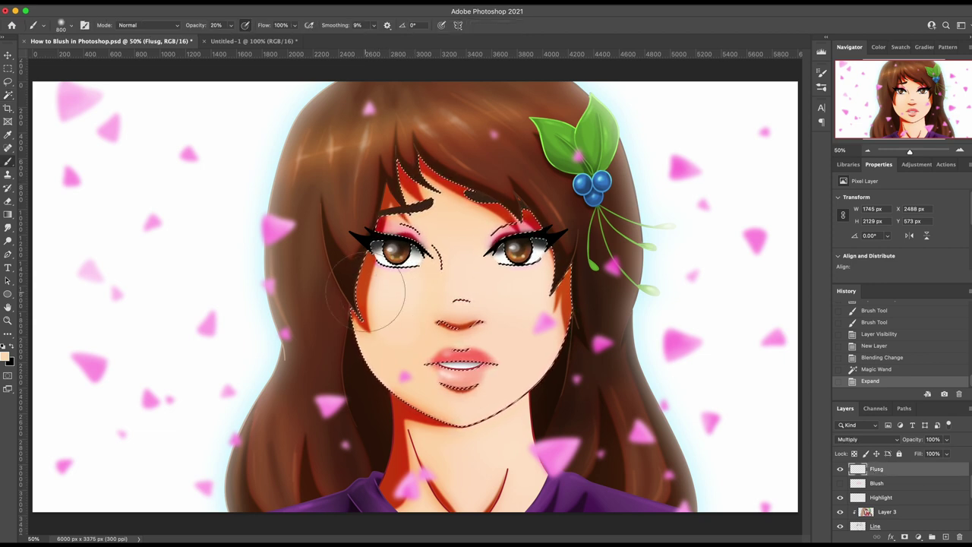
drag(390, 293, 429, 308)
key(super+z)
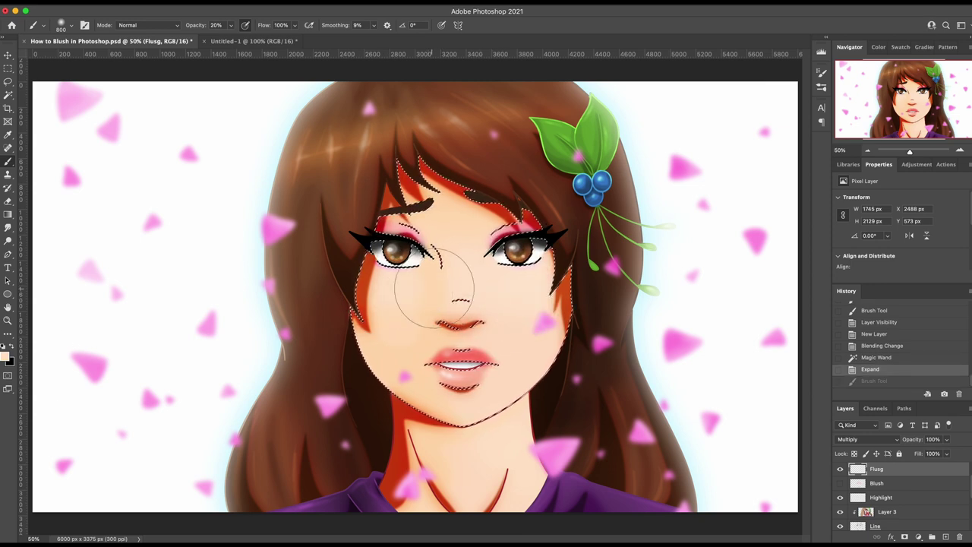
mouse_move(433, 287)
mouse_down()
mouse_move(509, 299)
mouse_move(516, 319)
mouse_move(483, 283)
mouse_move(456, 293)
mouse_move(452, 281)
mouse_up()
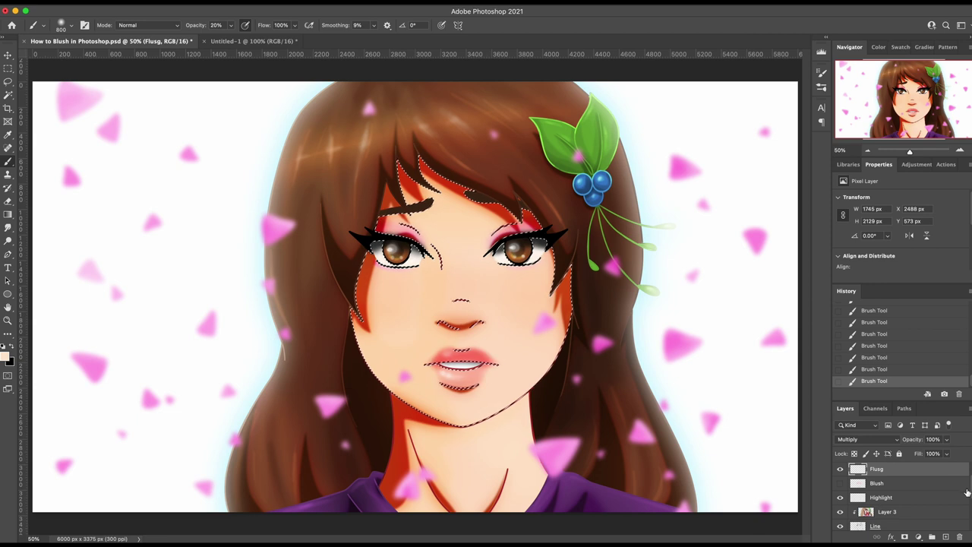
Step: Add more peach flush across both cheeks, then deselect and hide Flusg for comparison
click(840, 469)
click(839, 469)
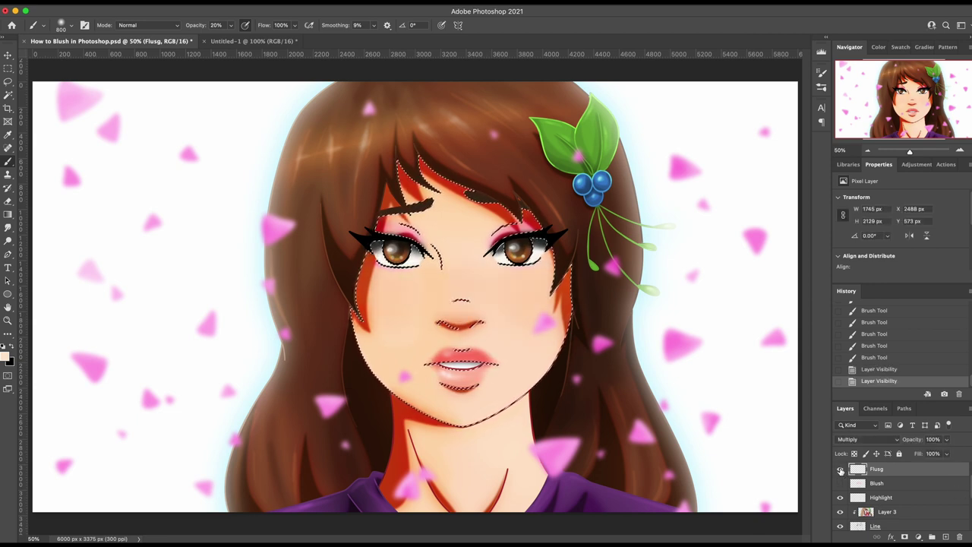
mouse_move(388, 297)
mouse_down()
mouse_move(398, 304)
mouse_move(407, 294)
mouse_move(398, 303)
mouse_up()
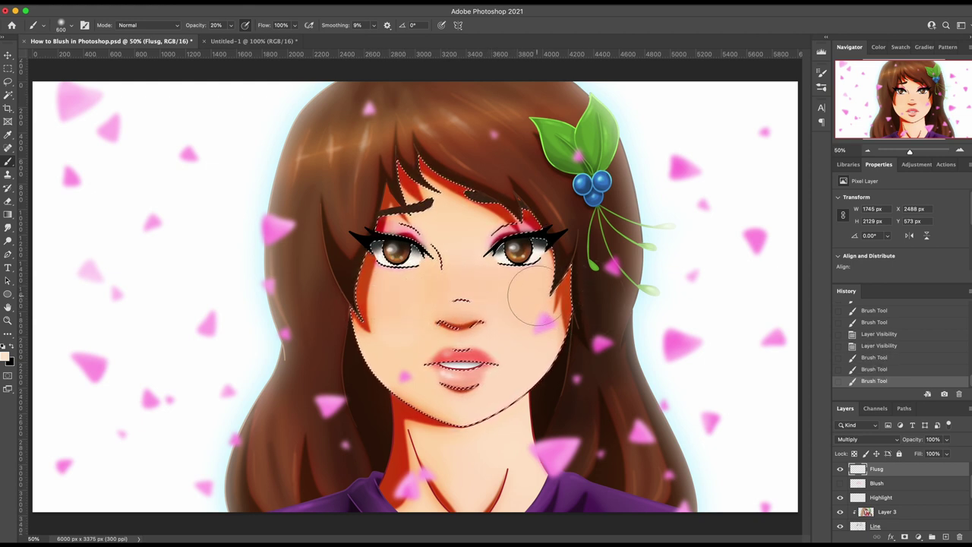
drag(537, 302, 539, 318)
mouse_move(376, 300)
mouse_down()
mouse_move(395, 304)
mouse_move(360, 305)
mouse_up()
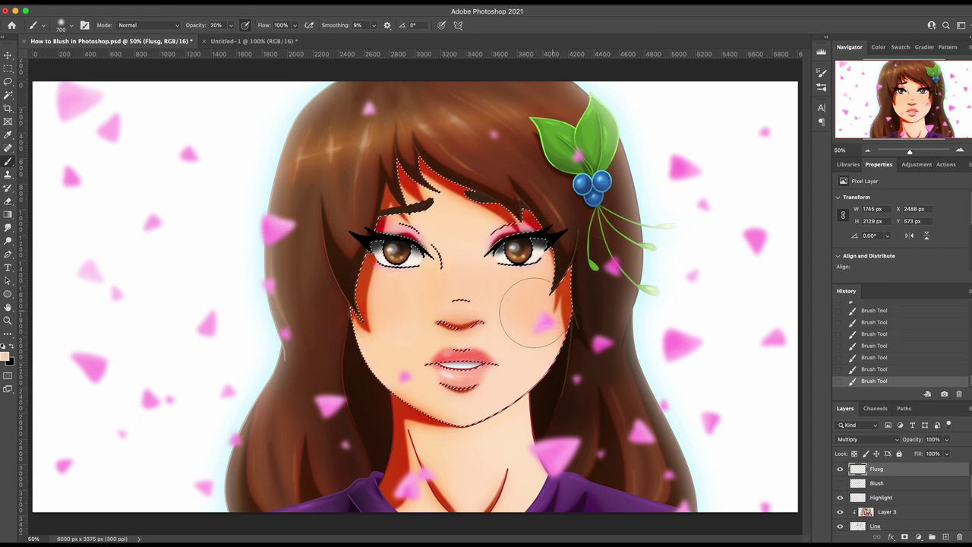
key(ctrl+d)
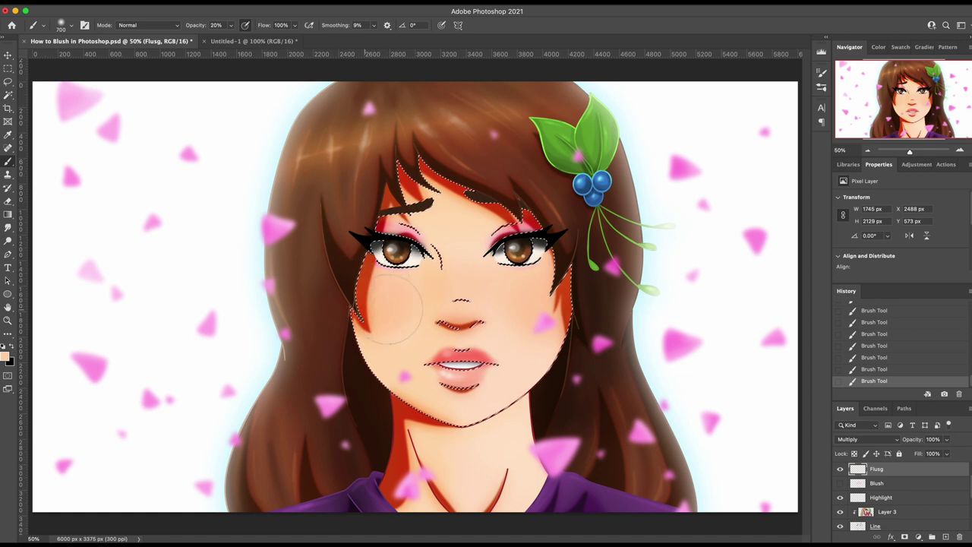
click(840, 469)
Step: Hide Flusg, show the Blush layer and make Blush the active layer
click(840, 470)
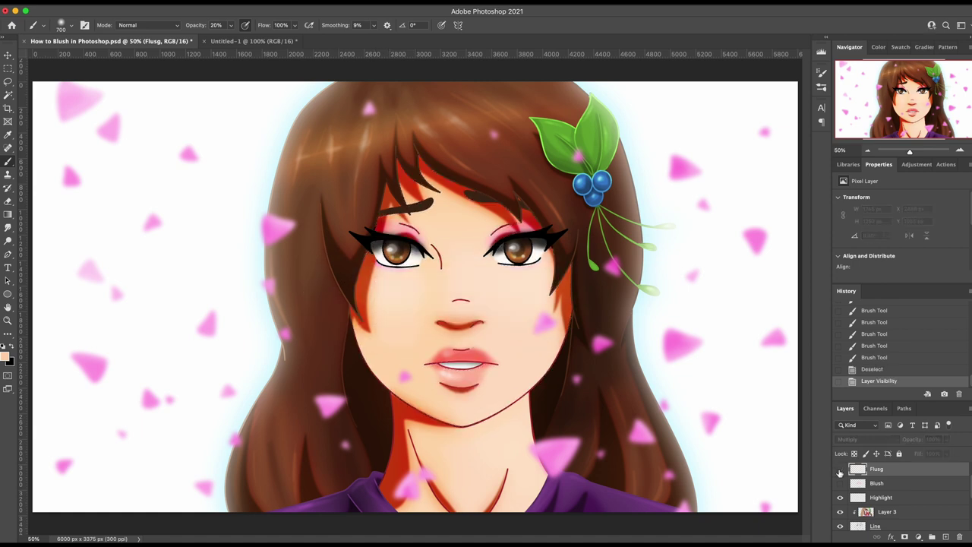
click(840, 469)
click(839, 483)
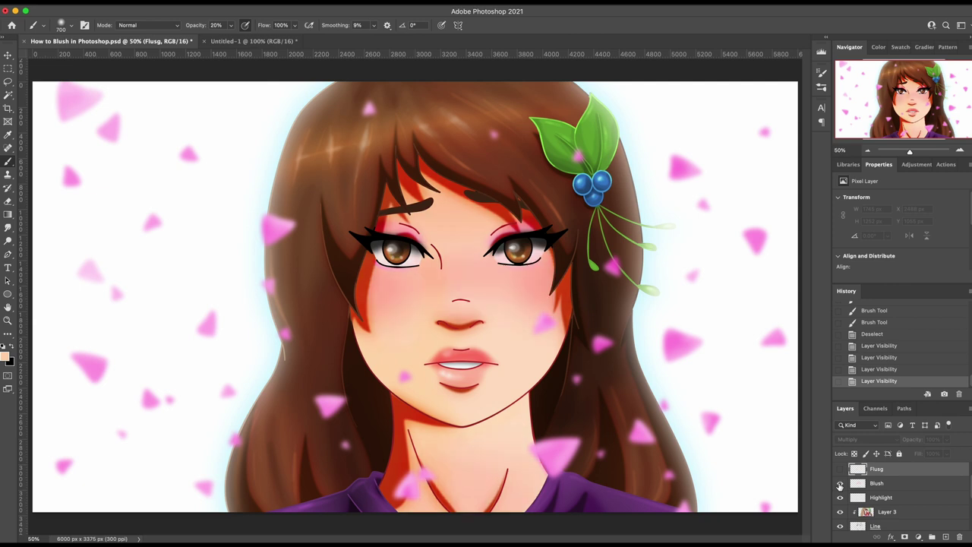
click(885, 483)
Step: Erase blush near the left eye with a soft eraser, then show Flusg again
key(e)
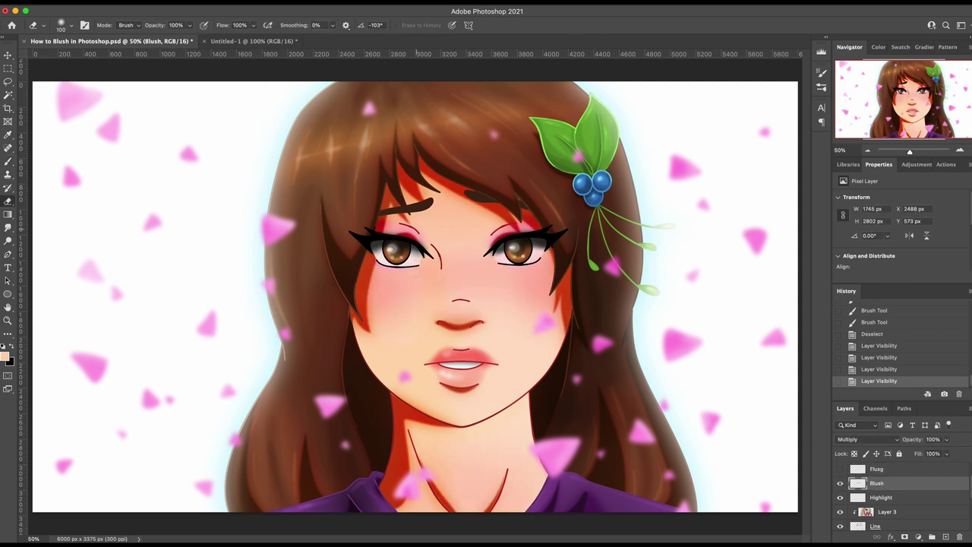
right_click(408, 264)
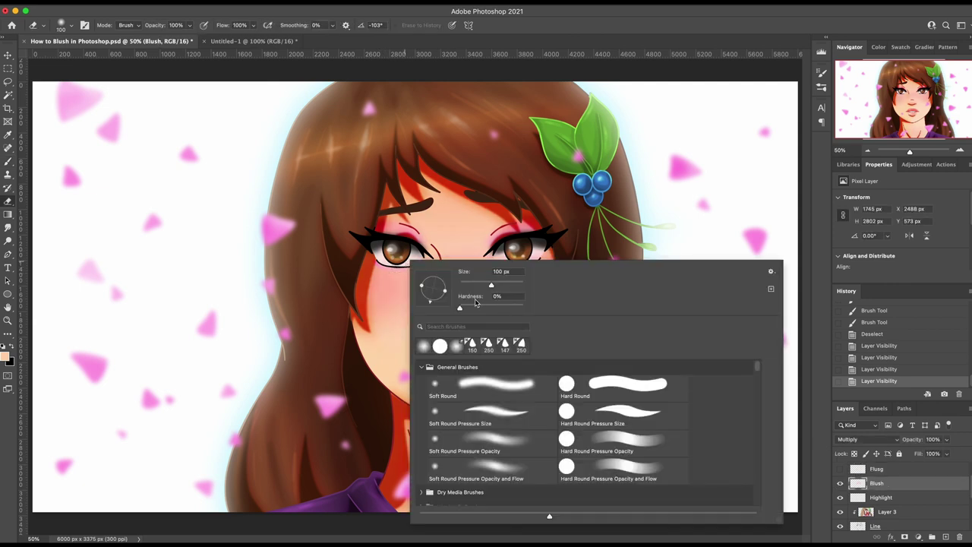
key(Escape)
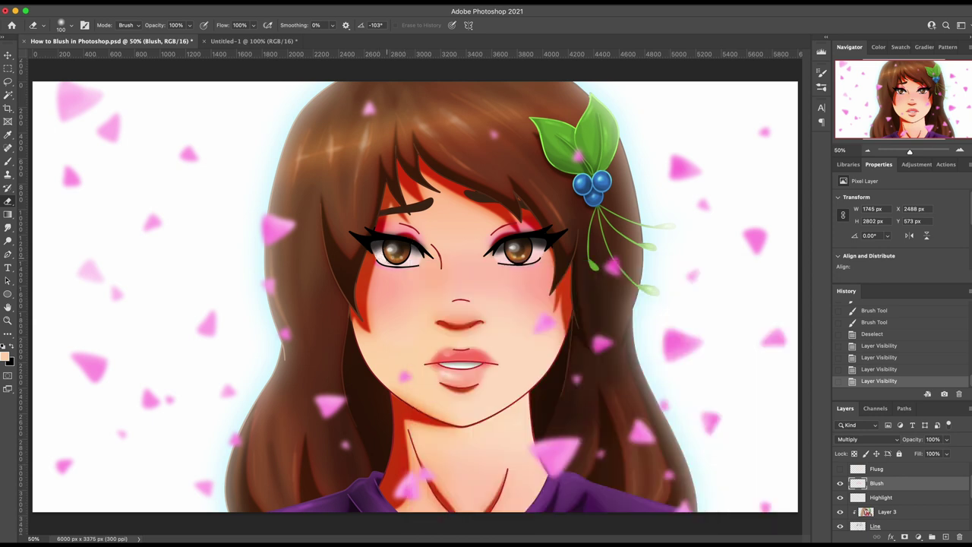
click(405, 263)
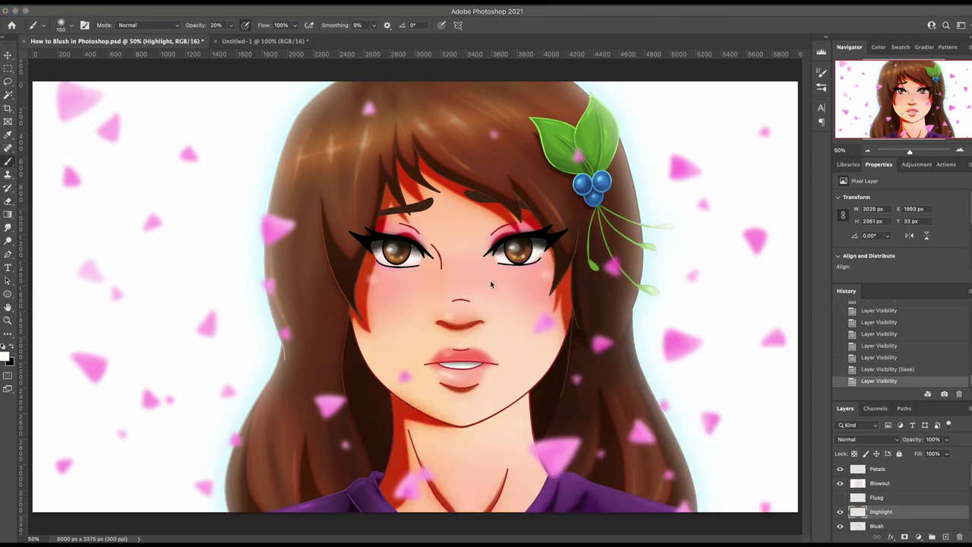
click(839, 498)
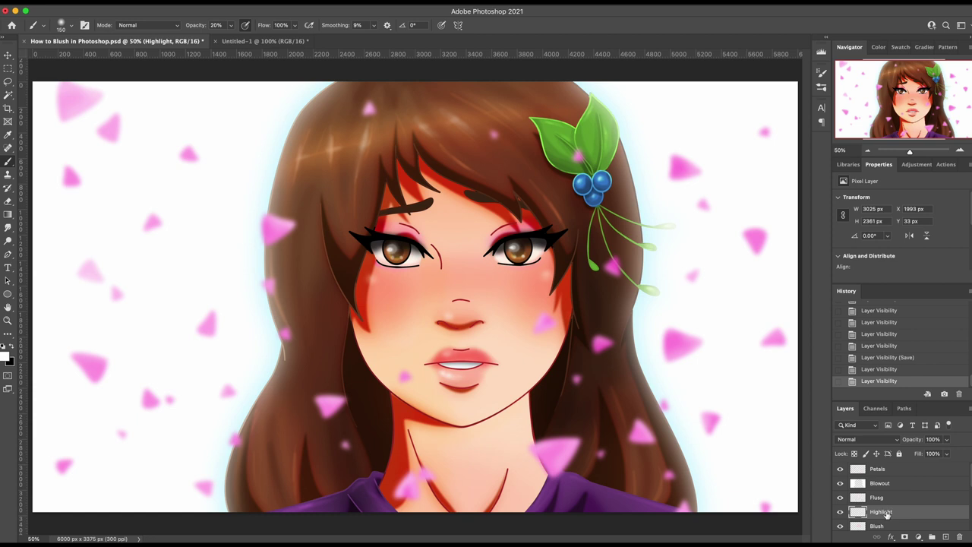